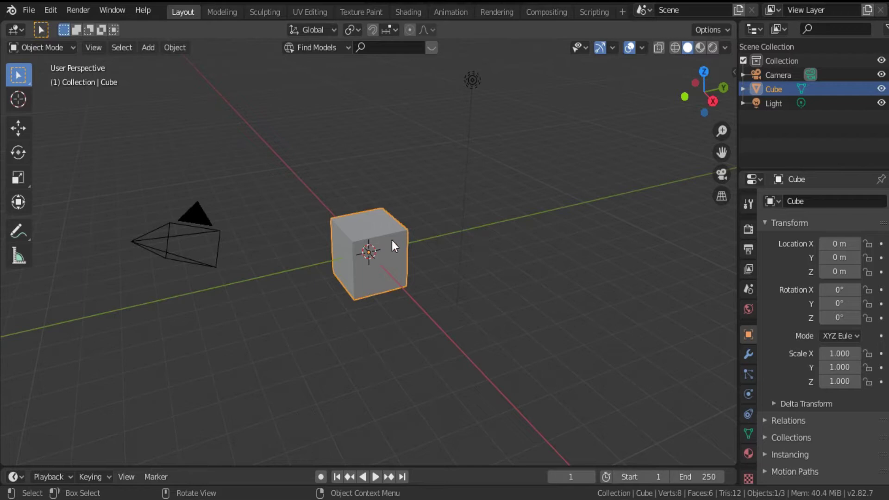
Step: Delete the default cube, add a Round Cube mesh at the origin, and zoom in from the front view
key("Delete")
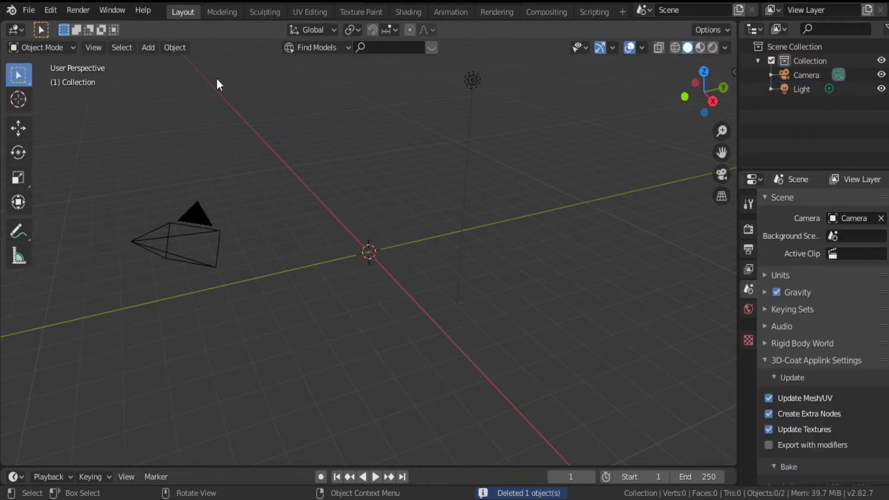
left_click(146, 49)
mouse_move(174, 62)
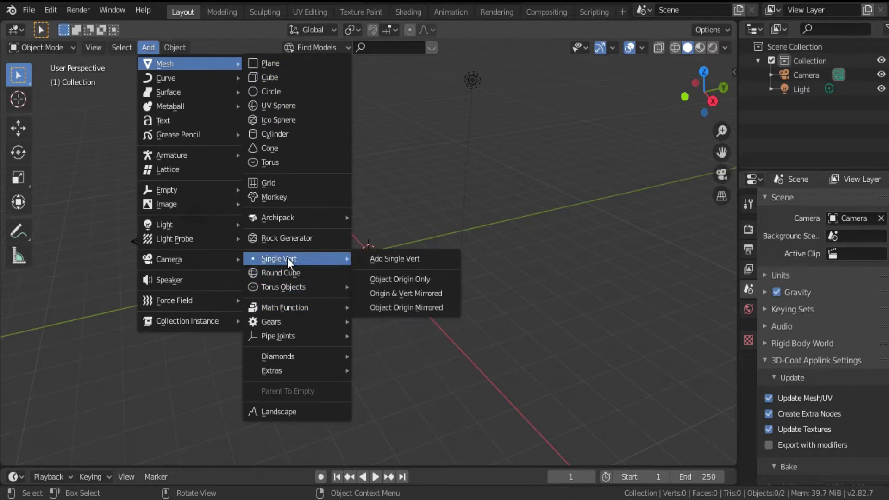
left_click(287, 274)
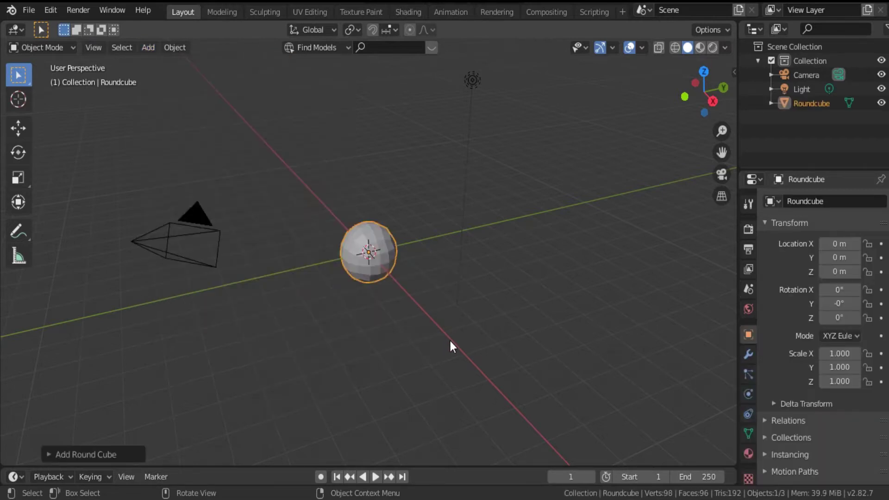
key("KP_1")
scroll(444, 343, "up", 6)
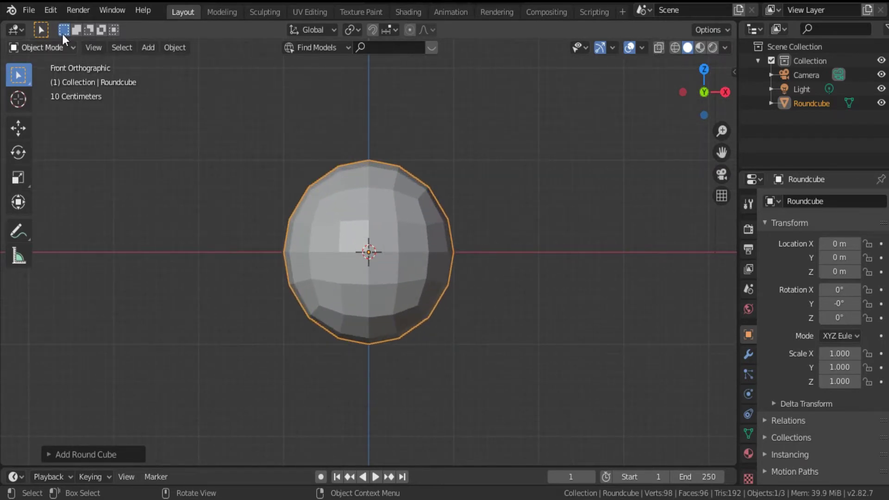
Step: Enter Edit Mode and box-select the right-side vertices, then return to front view and deselect them
left_click(55, 44)
left_click(49, 77)
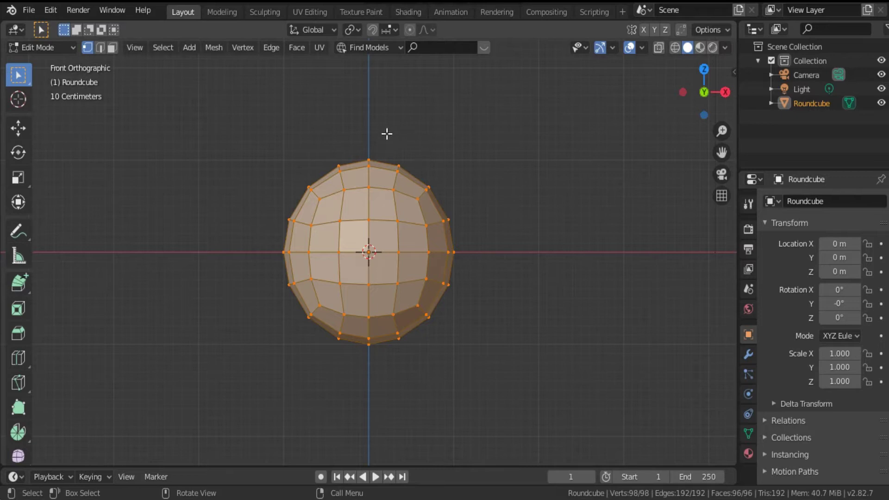
left_click_drag(387, 139, 507, 363)
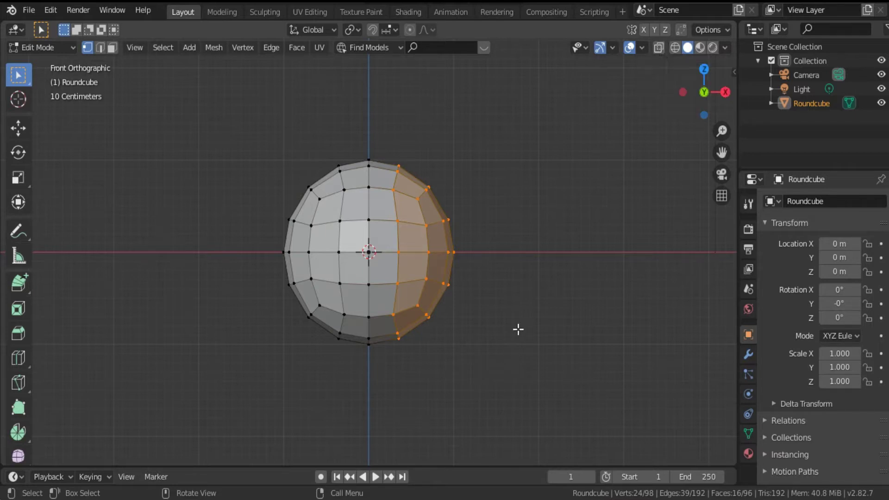
middle_click_drag(531, 333, 492, 337)
key("KP_1")
left_click(488, 198)
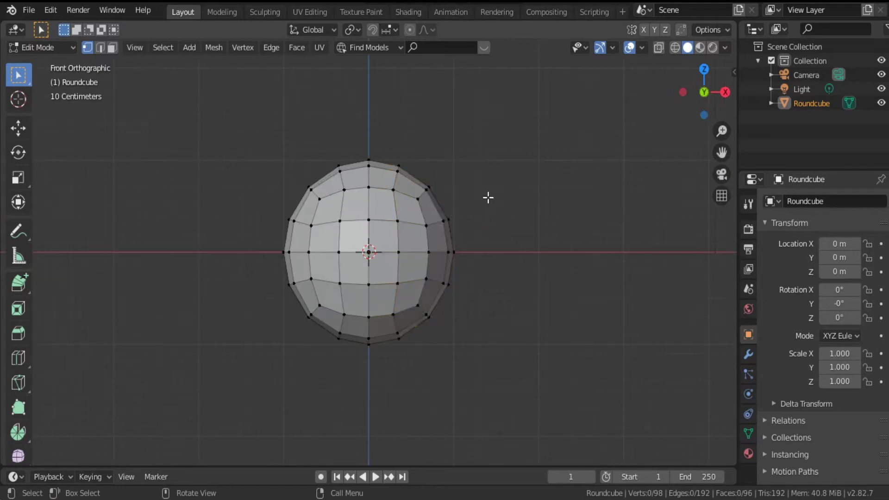
Step: Turn on X-Ray and box-select the whole right half, including the back vertices
left_click(658, 48)
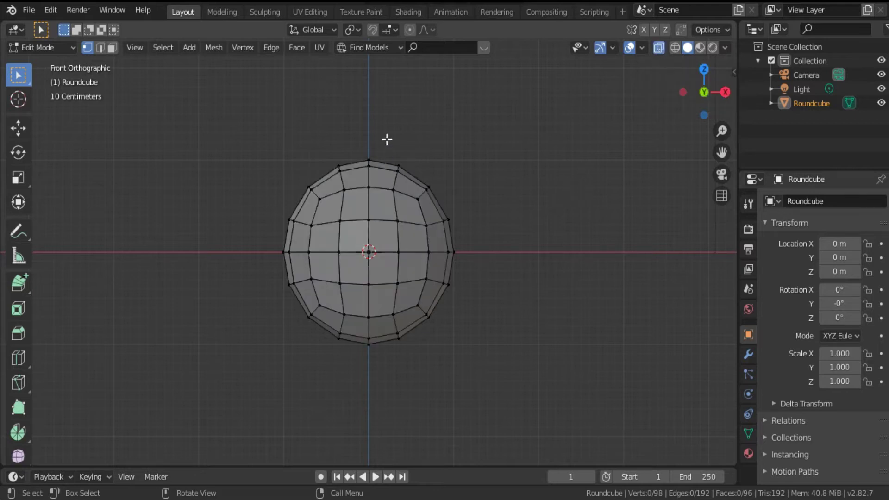
left_click_drag(388, 133, 496, 361)
mouse_move(579, 318)
middle_mouse_down()
mouse_move(532, 347)
mouse_move(400, 386)
mouse_move(504, 343)
mouse_move(579, 325)
mouse_move(572, 328)
middle_mouse_up()
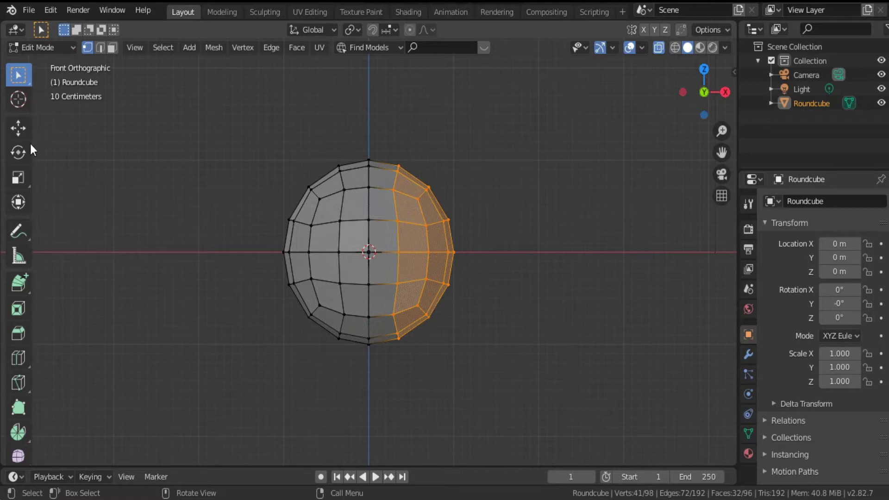
Step: Move the right half and then the left-end vertices outward along X to form a long capsule
left_click(18, 129)
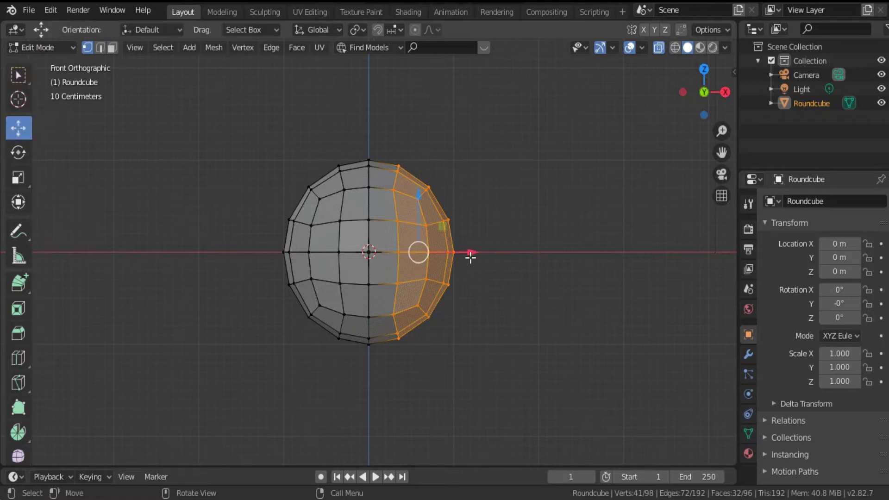
left_click_drag(471, 252, 558, 259)
left_click_drag(271, 133, 355, 373)
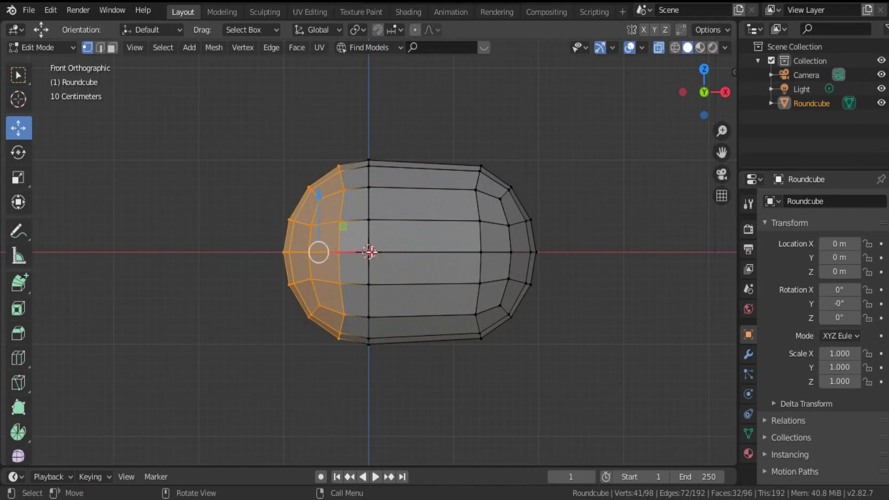
left_click_drag(368, 254, 285, 241)
mouse_move(597, 195)
middle_mouse_down()
mouse_move(667, 284)
mouse_move(582, 264)
mouse_move(546, 241)
middle_mouse_up()
left_click(52, 47)
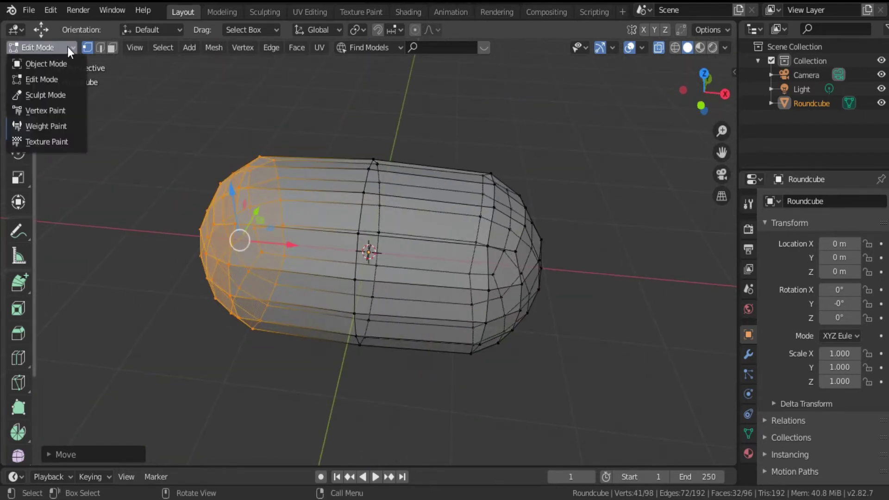
middle_click_drag(571, 154, 631, 147)
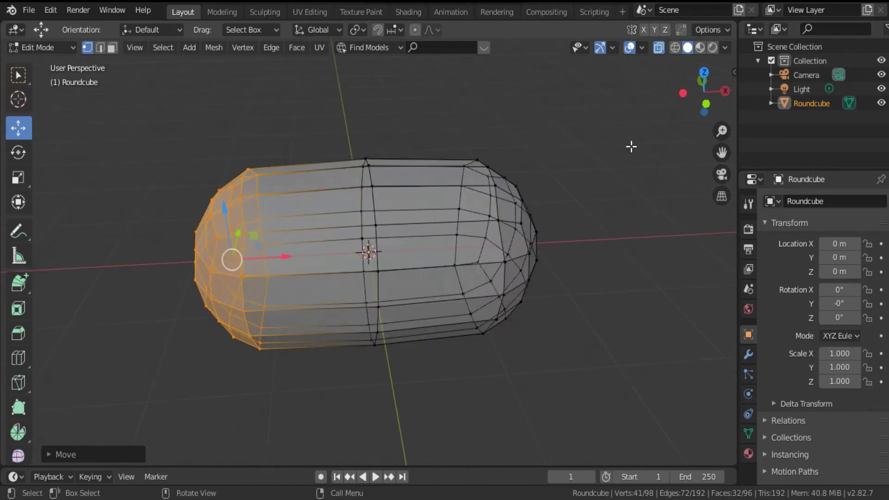
Step: Return to Object Mode and apply Shade Smooth to the capsule
left_click(46, 49)
left_click(49, 65)
middle_click_drag(545, 344, 518, 320)
left_click(151, 49)
mouse_move(179, 45)
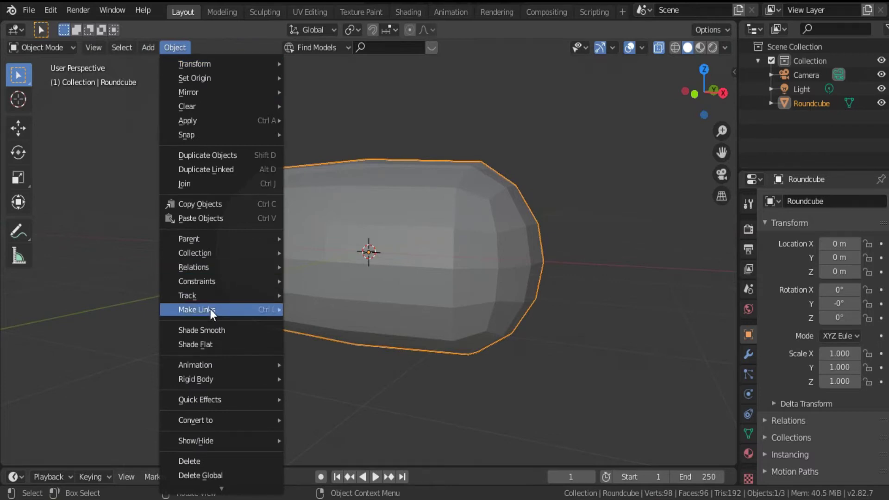
left_click(205, 332)
middle_click_drag(510, 255, 532, 282)
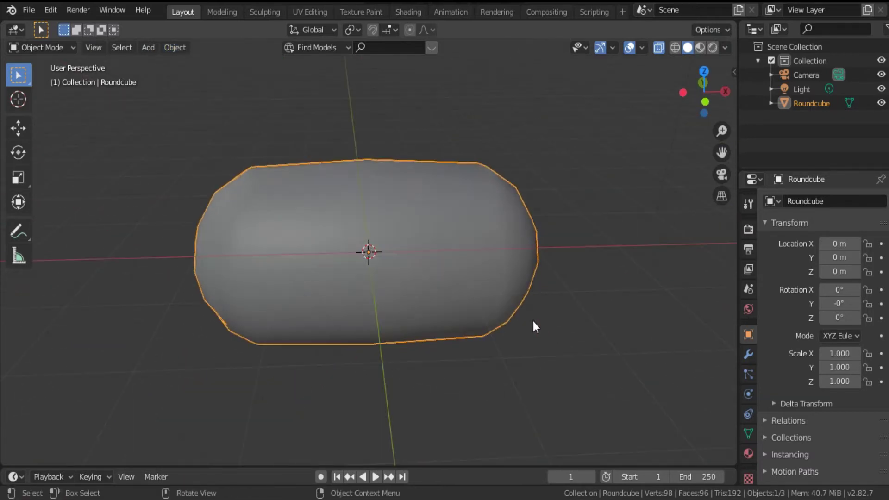
Step: Scale the capsule down to 0.232, then stretch it along X to 0.747
key("s")
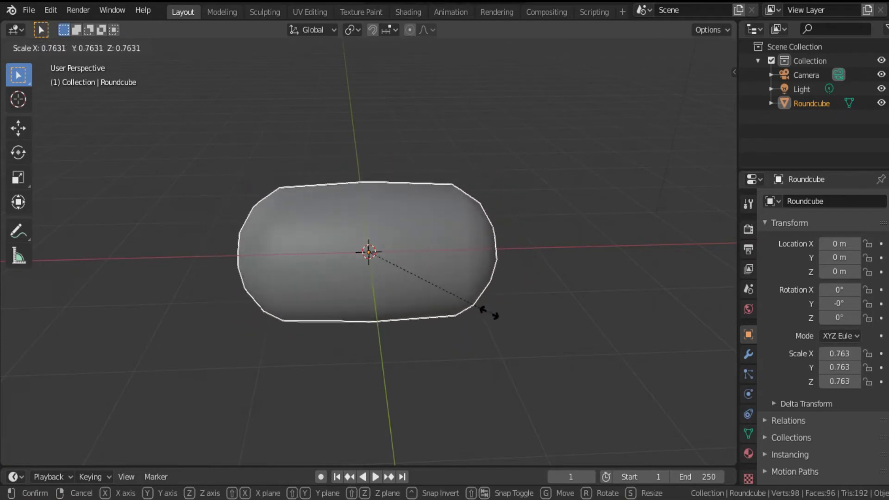
left_click(408, 264)
key("s")
key("x")
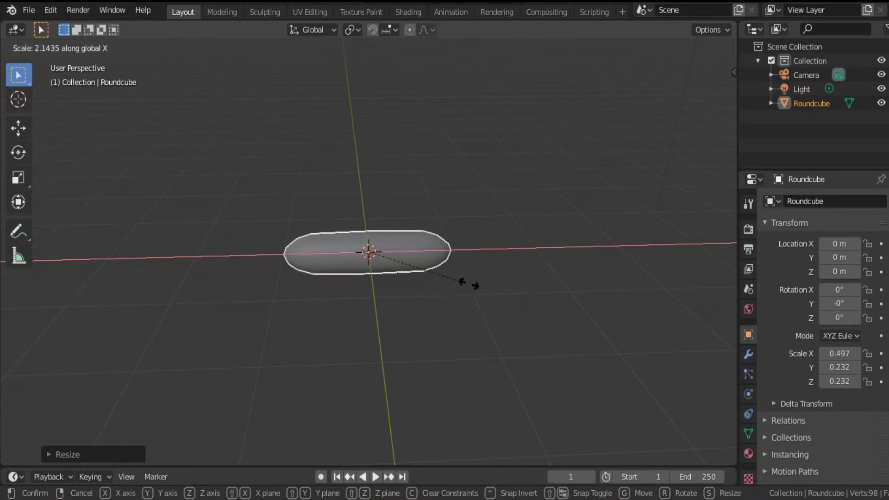
left_click(519, 288)
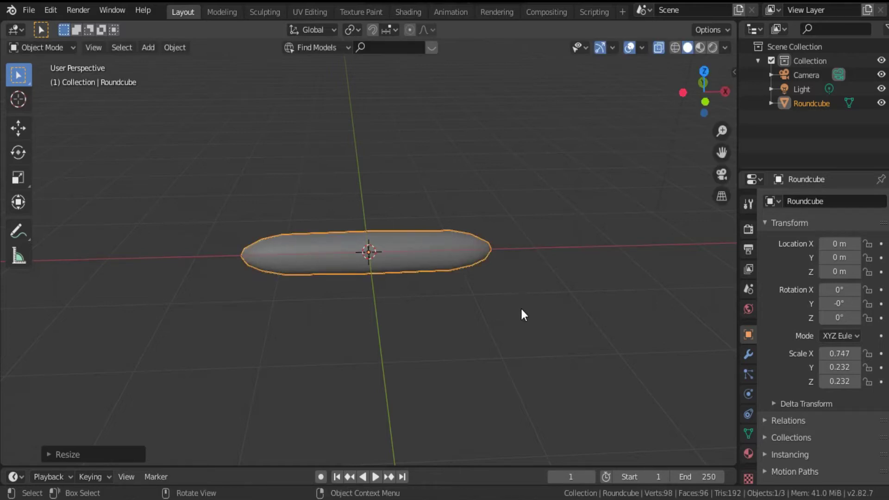
middle_click_drag(521, 310, 475, 311)
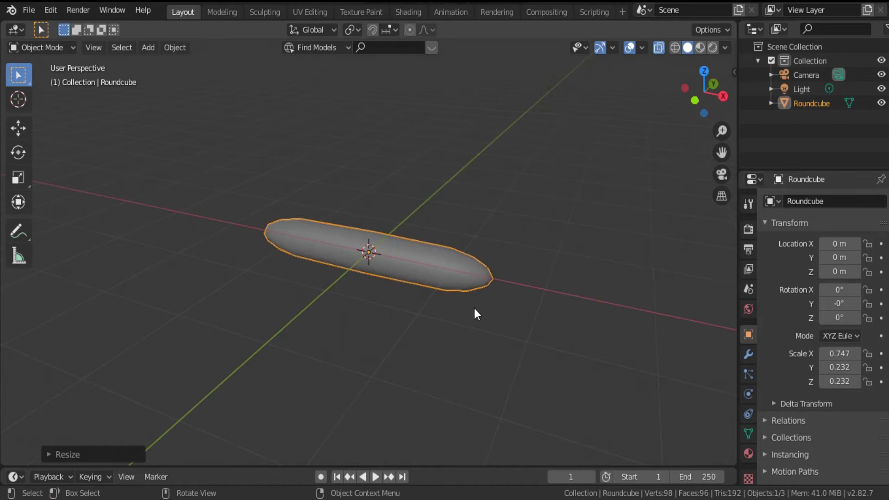
Step: Rename the Roundcube object to 'H. pylori' in the Outliner
double_click(807, 103)
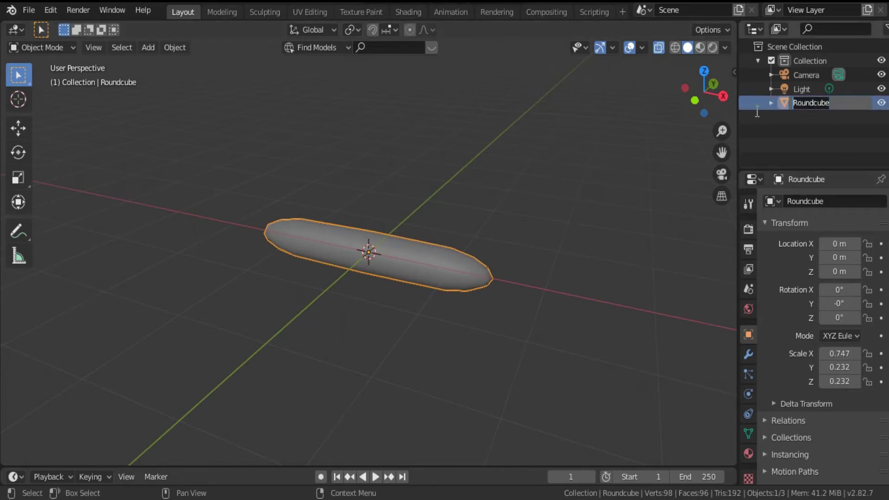
type("H. pylori")
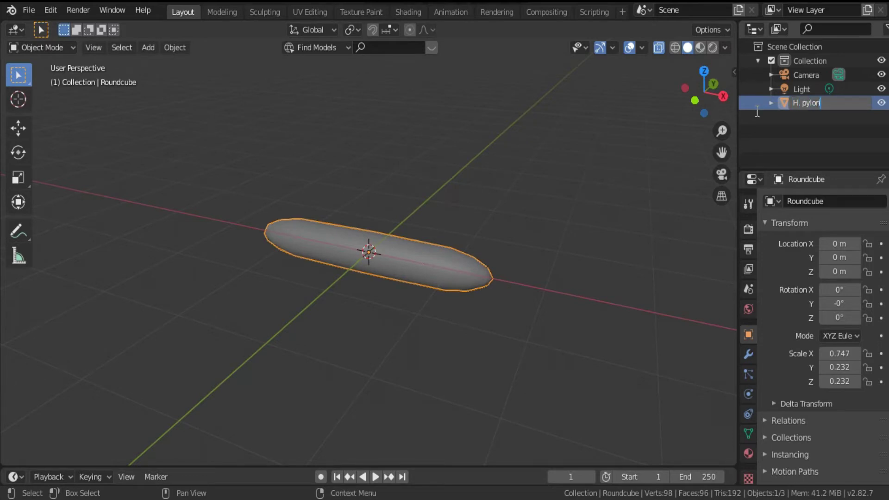
key("Return")
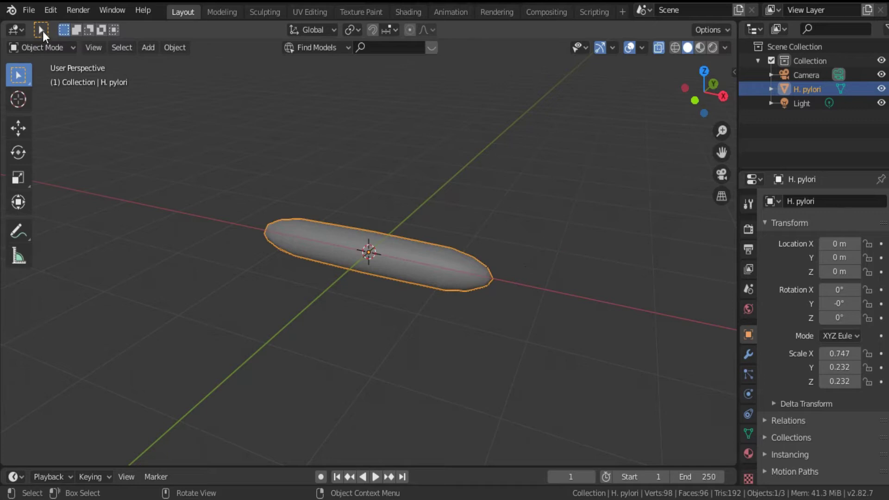
Step: Enter Edit Mode, deselect everything, turn off X-Ray, and switch to face selection
left_click(50, 47)
left_click(40, 82)
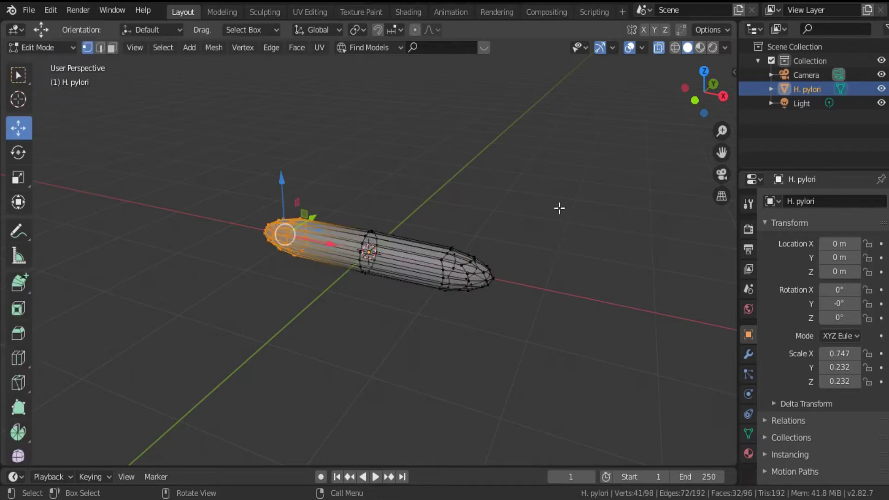
key("alt+a")
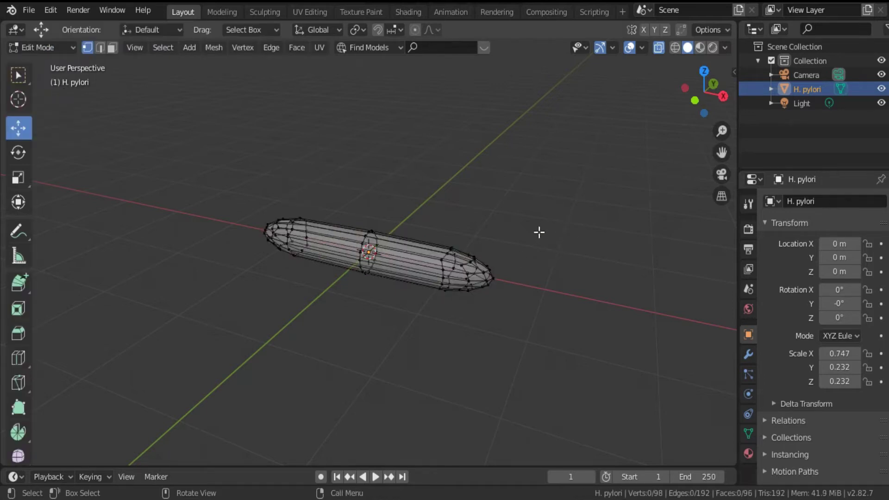
scroll(536, 234, "up", 4)
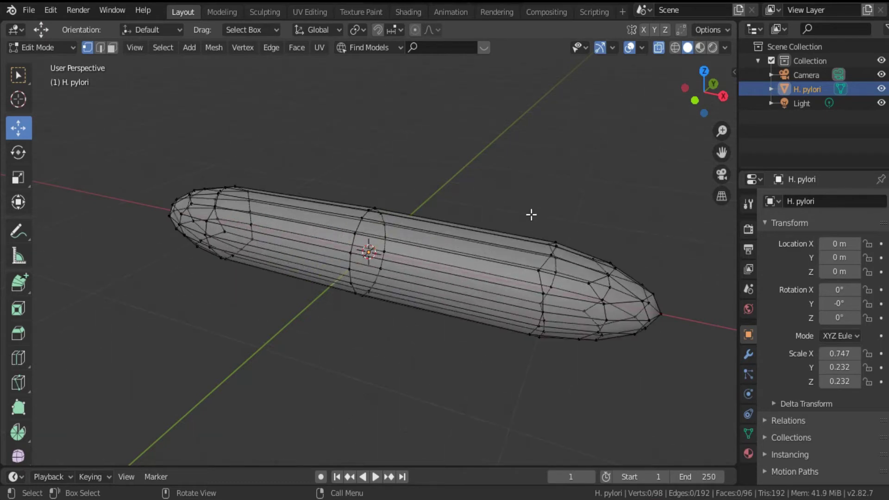
middle_click_drag(447, 427, 377, 370)
left_click(660, 48)
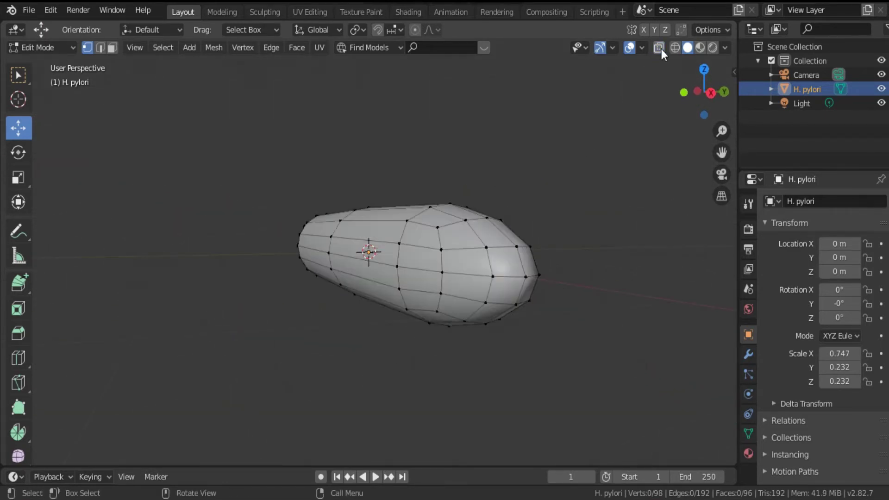
left_click(112, 47)
middle_click_drag(625, 183, 593, 194)
Step: Scale down the body's end face into a small tip and view it in Front Orthographic
left_click(409, 257)
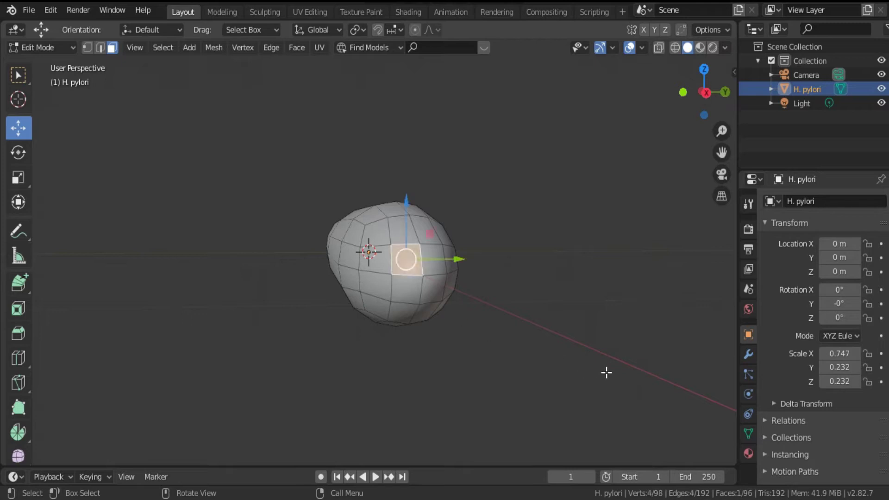
key("s")
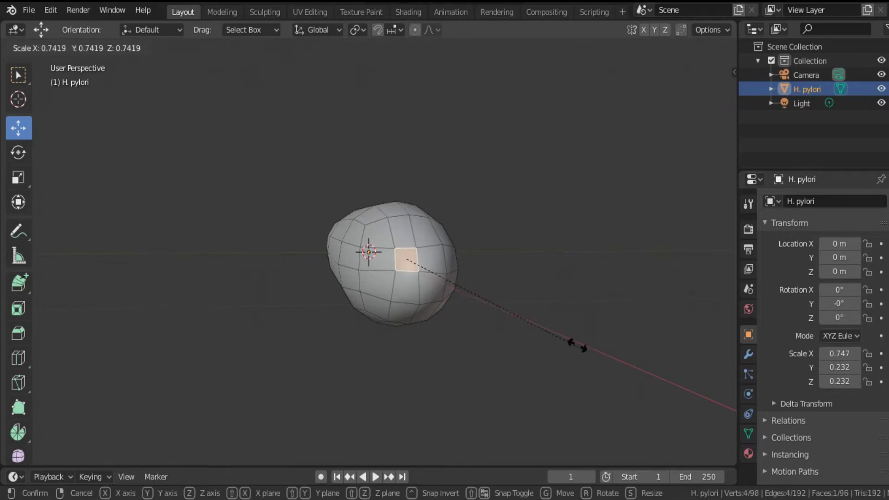
left_click(455, 272)
key("KP_5")
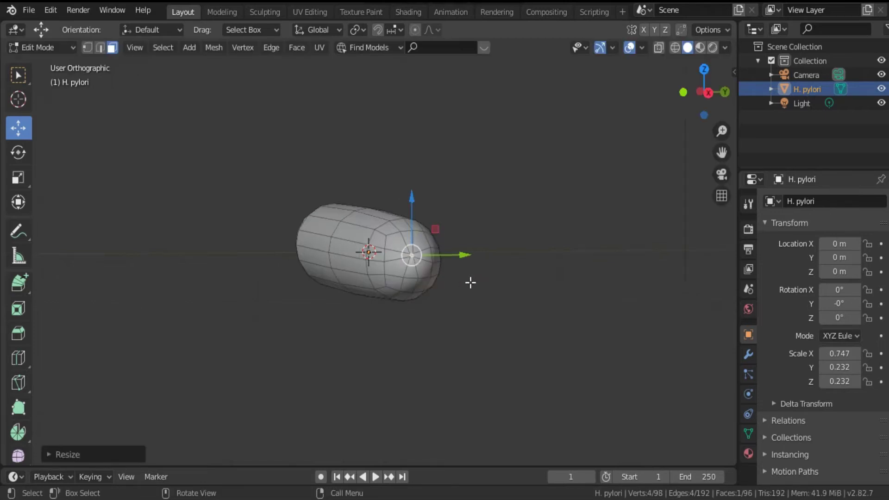
key("KP_1")
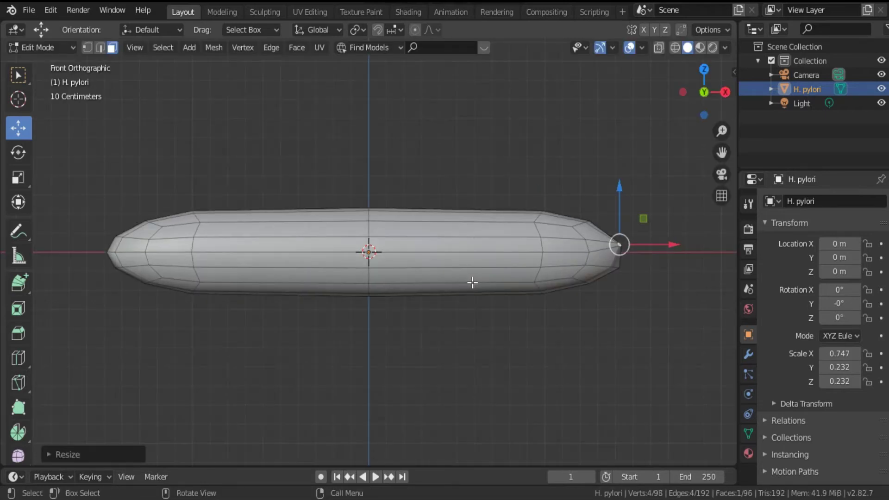
scroll(472, 282, "down", 3)
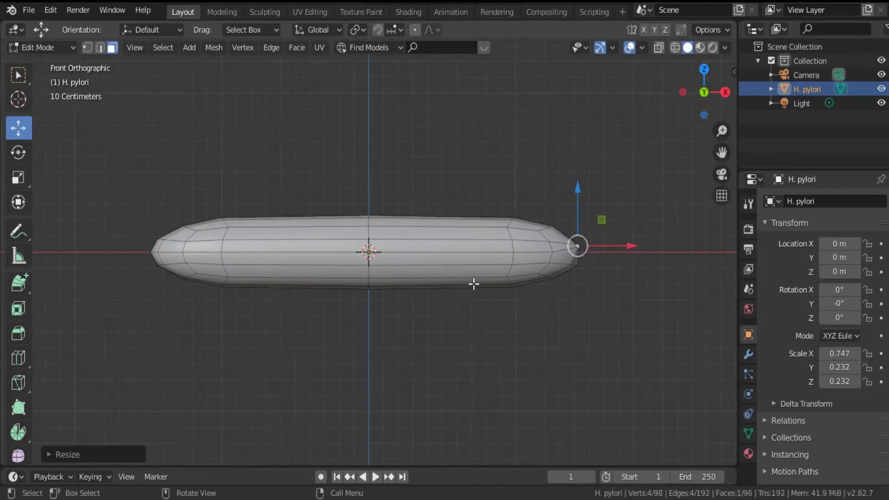
Step: Extrude a wavy flagellum rightward from the tip using Extrude to Cursor, then shrink its end
left_click(17, 282)
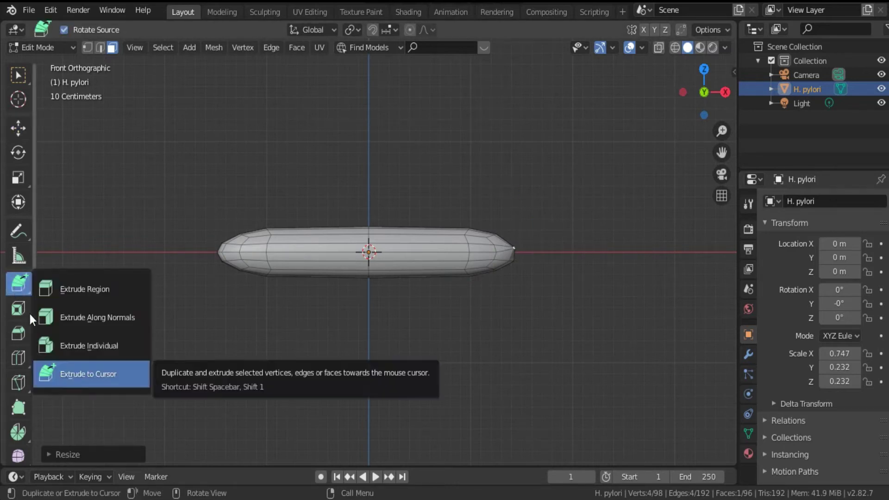
left_click(88, 374)
scroll(522, 283, "down", 1)
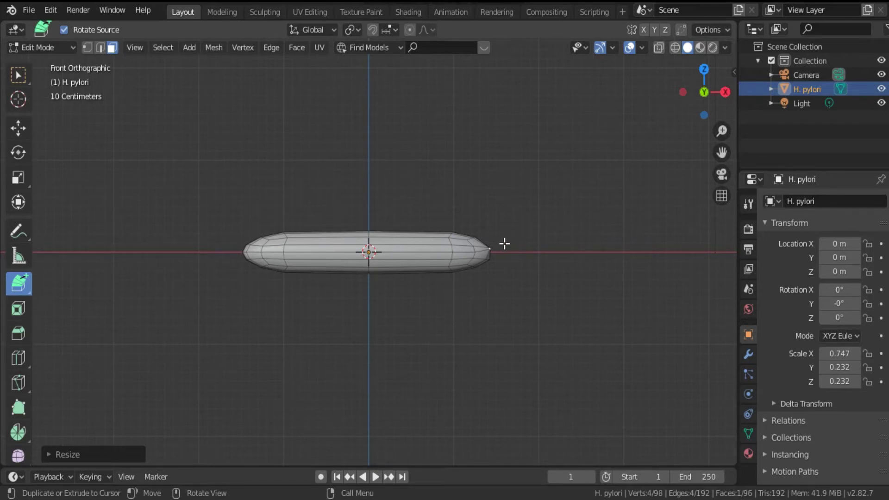
left_click(522, 223)
mouse_move(528, 218)
left_mouse_down()
mouse_move(584, 207)
mouse_move(636, 244)
mouse_move(667, 252)
mouse_move(685, 242)
mouse_move(706, 260)
left_mouse_up()
key("s")
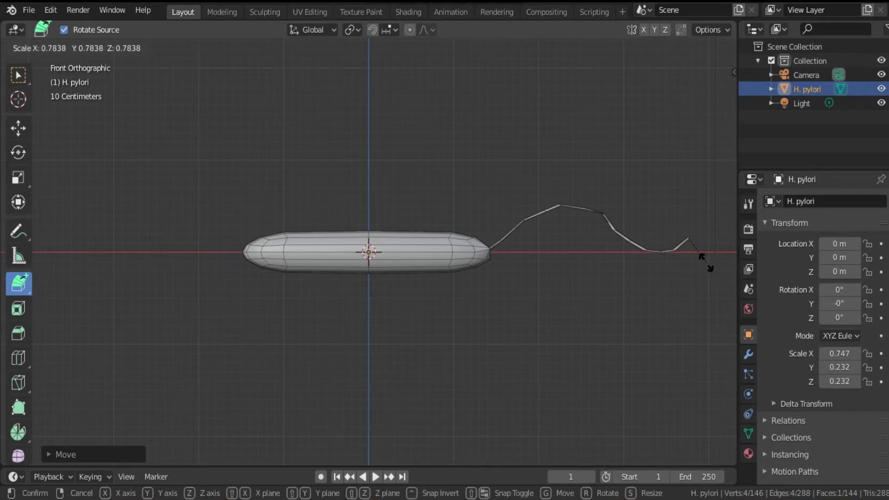
left_click(706, 262)
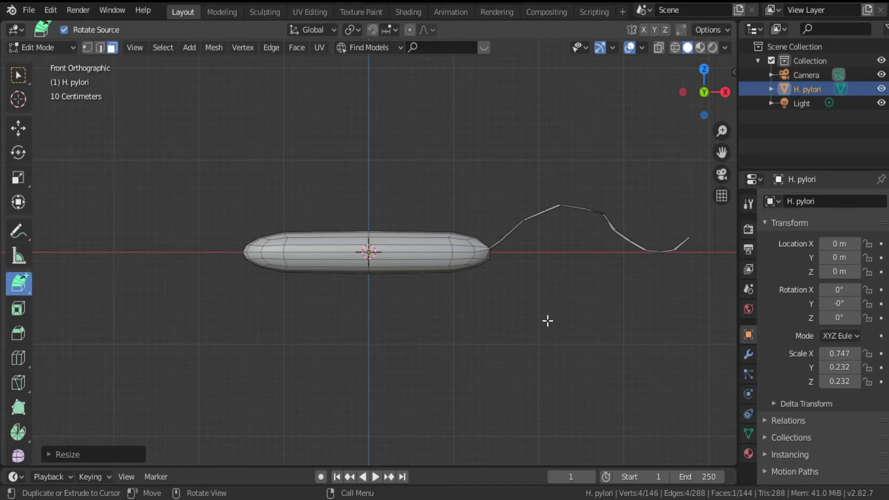
Step: Select the body's end face, shrink it, and switch to Top view
left_click(21, 74)
middle_click_drag(512, 308, 387, 294)
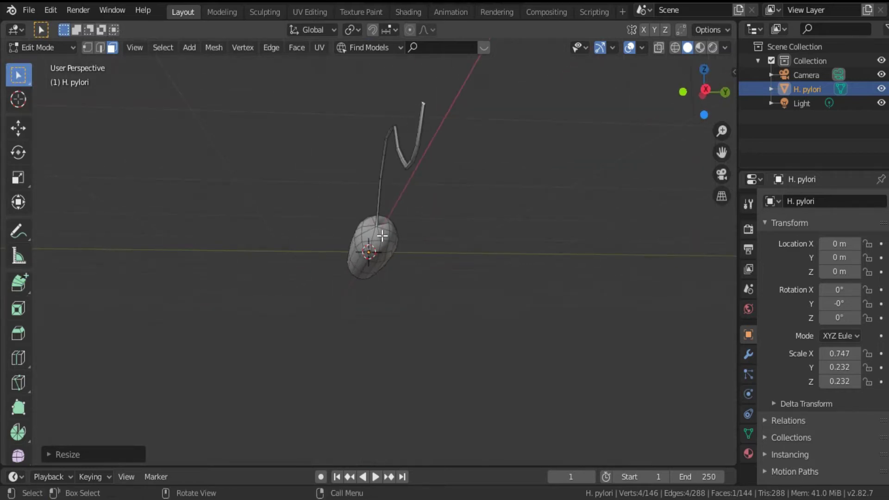
left_click(384, 225)
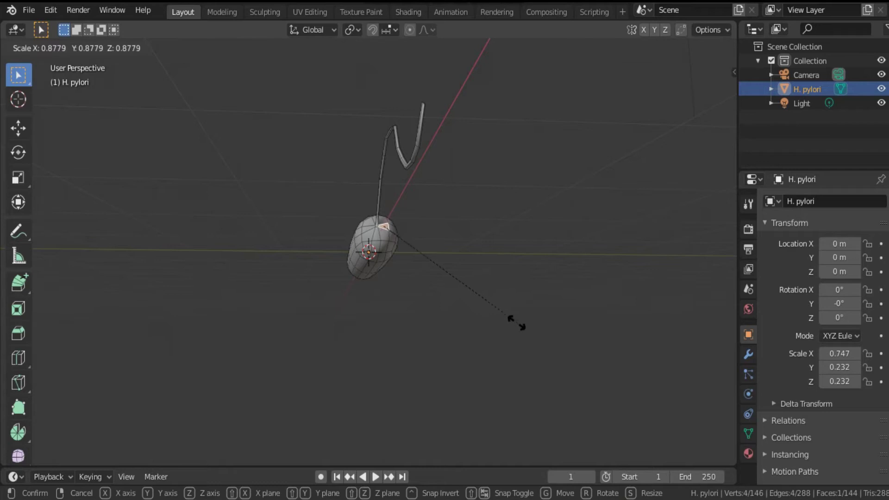
left_click(438, 256)
key("KP_1")
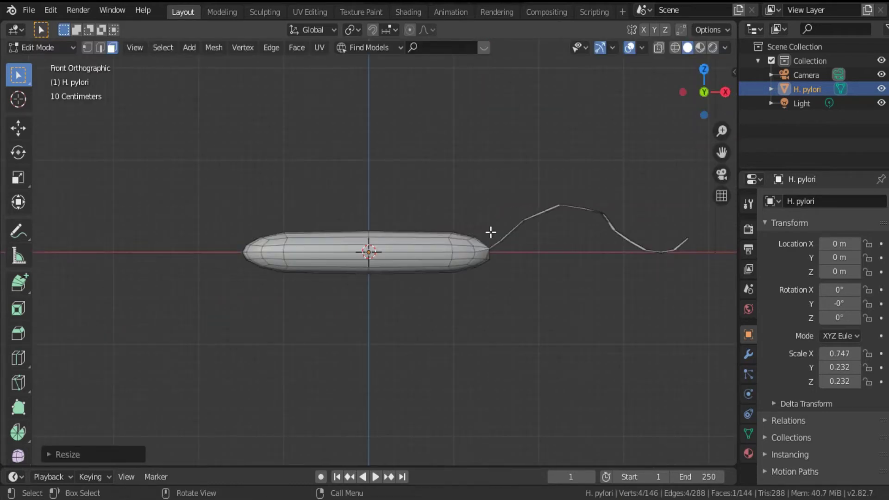
left_click(705, 69)
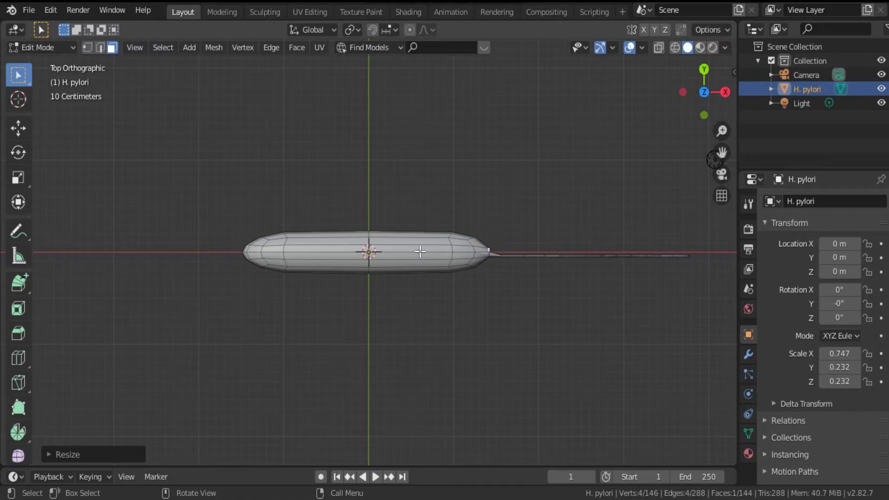
Step: Draw a second flagellum from the tip with Extrude to Cursor and taper its tail end
left_click(17, 283)
left_click(15, 289)
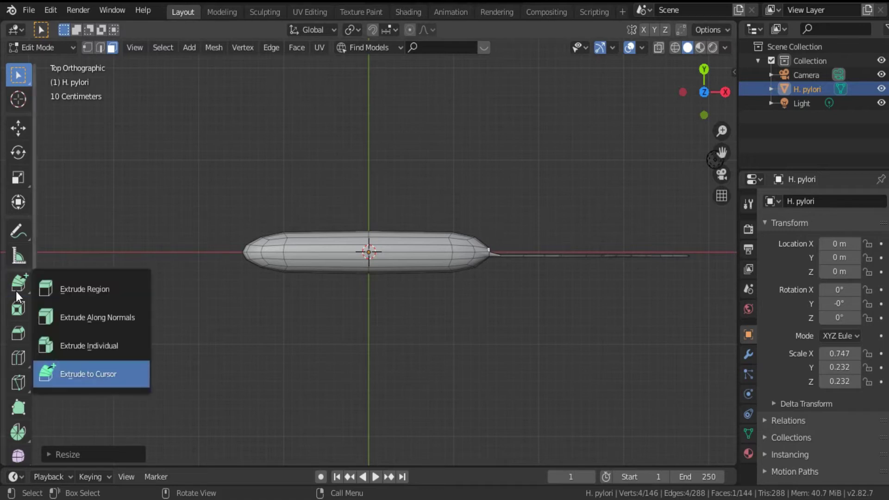
left_click(83, 375)
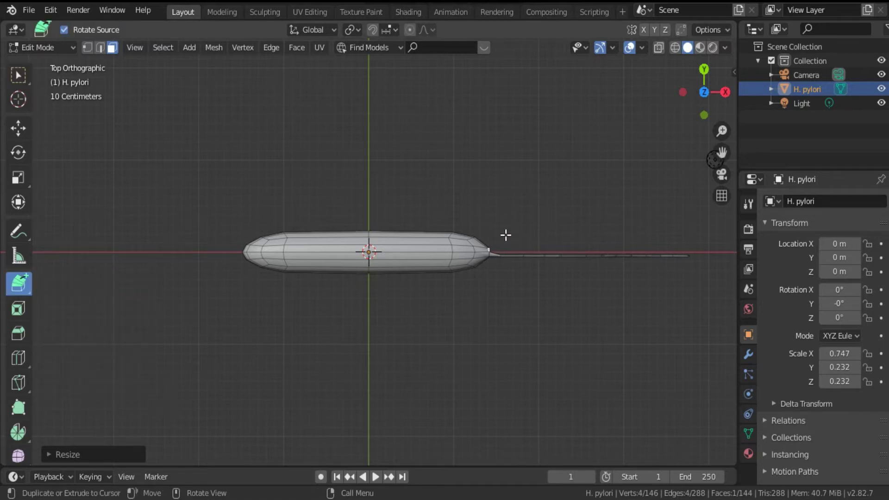
mouse_move(502, 236)
left_mouse_down()
mouse_move(590, 208)
mouse_move(638, 228)
mouse_move(693, 217)
left_mouse_up()
key("s")
left_click(593, 213)
key("s")
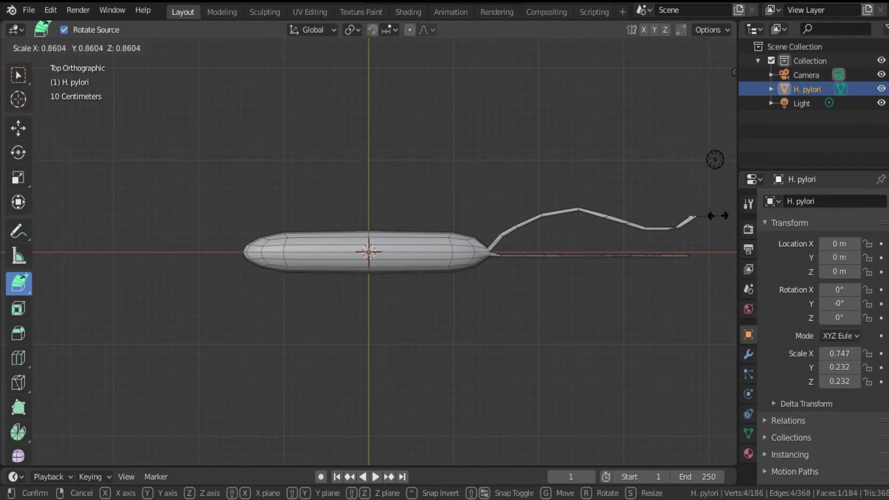
left_click(704, 214)
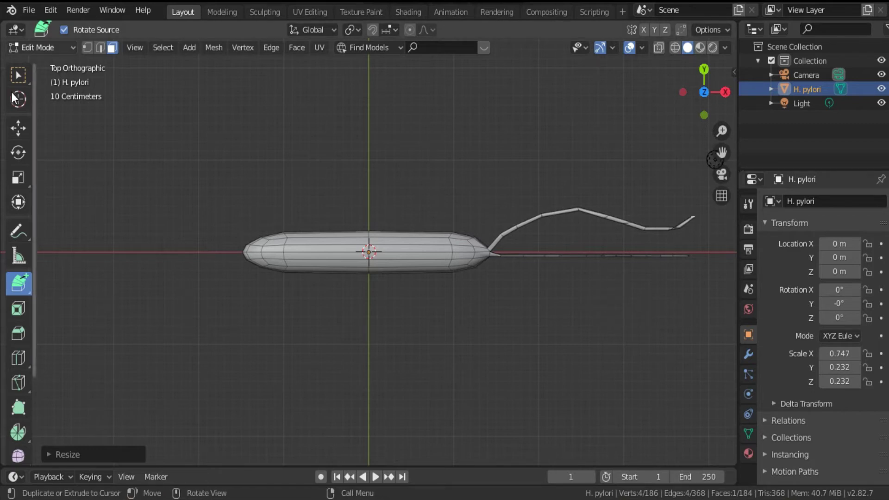
left_click(12, 77)
middle_click_drag(490, 338, 375, 173)
scroll(429, 293, "up", 2)
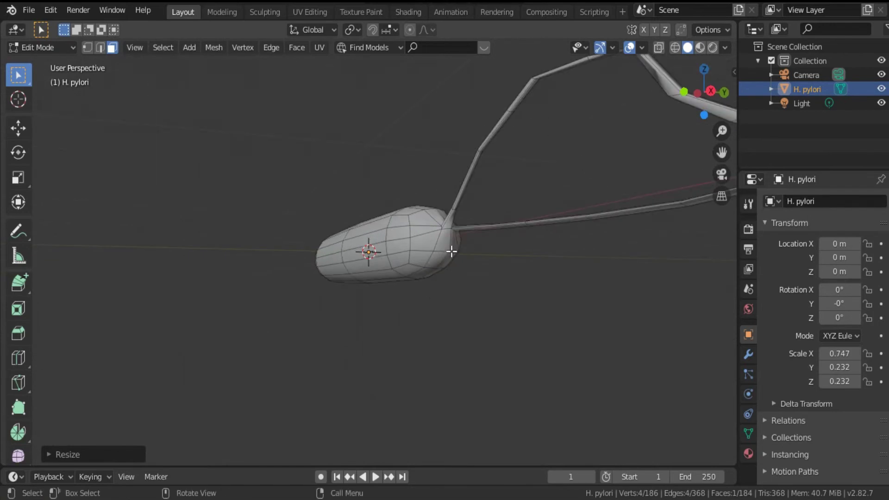
Step: Shrink a selected end face and switch to Front Orthographic view
left_click(443, 240)
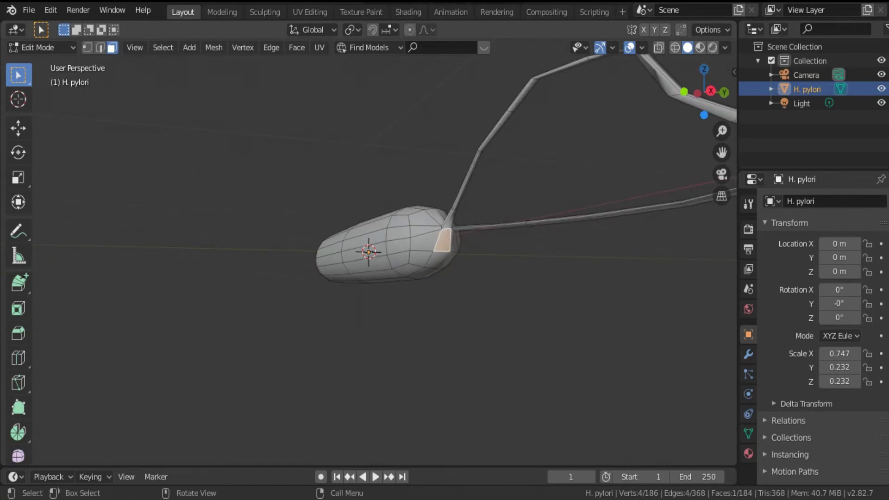
key("s")
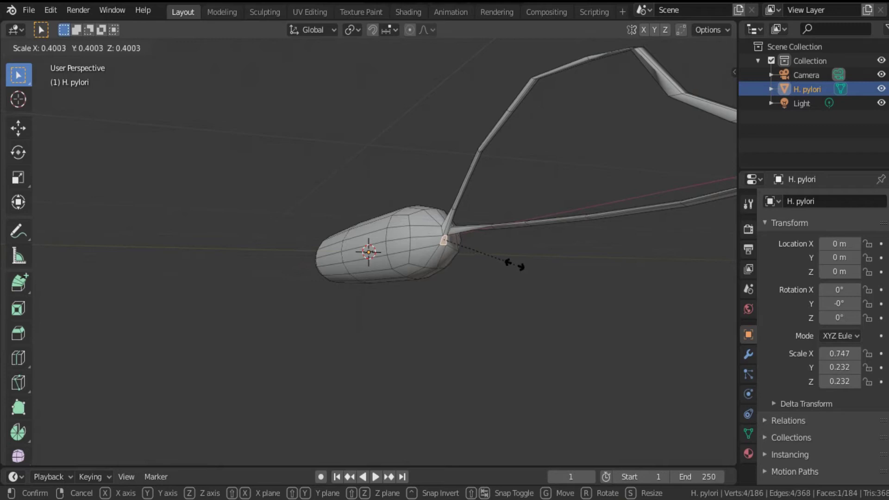
left_click(490, 249)
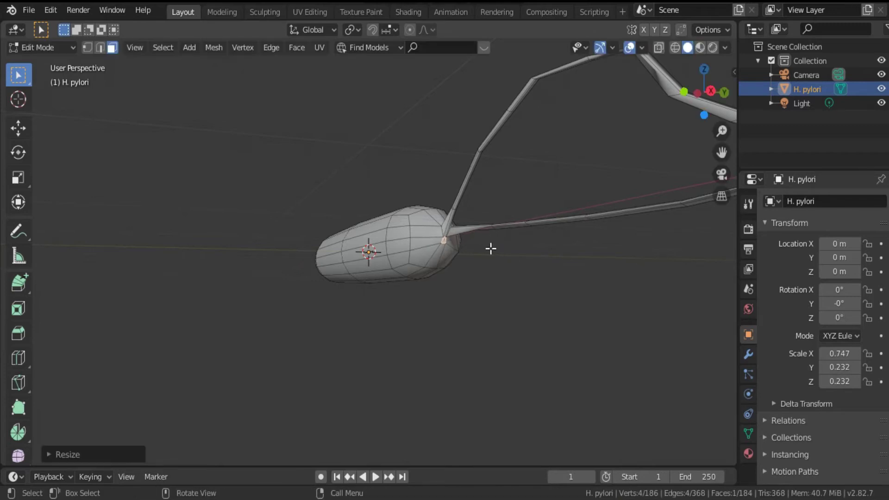
key("KP_5")
key("KP_1")
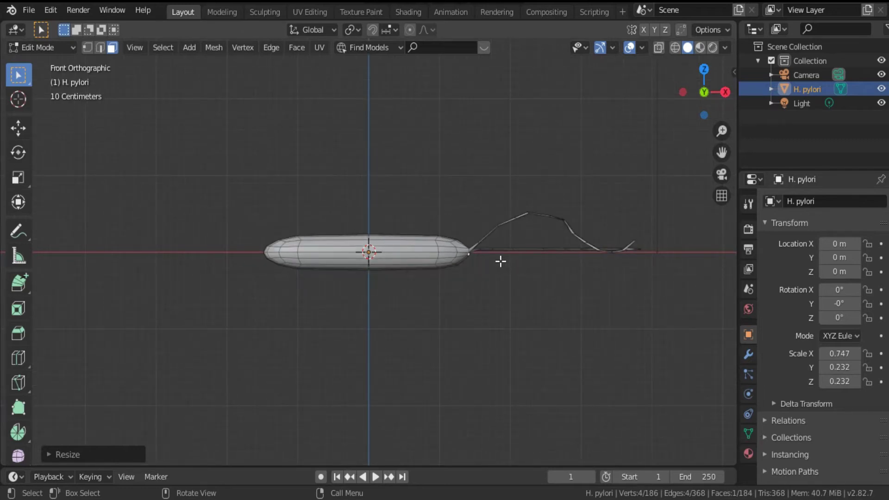
Step: Extrude a third flagellum through seven points curving up to the right, then scale its end
left_click(20, 288)
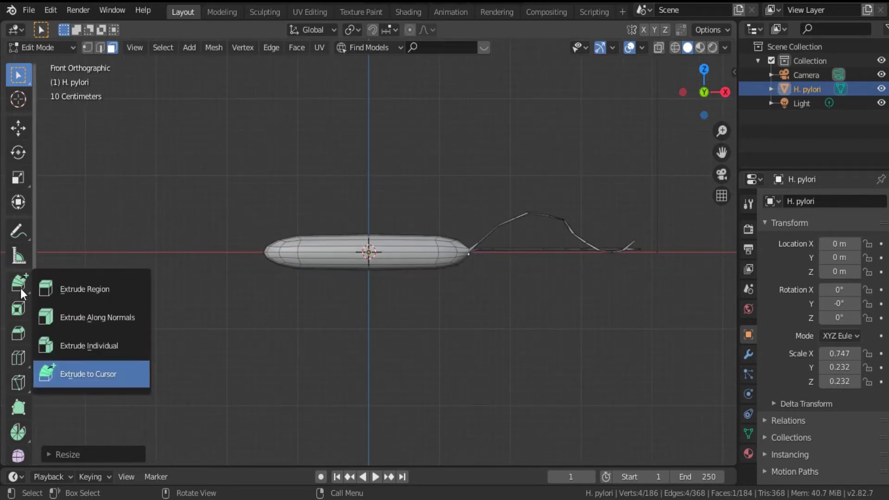
left_click(79, 374)
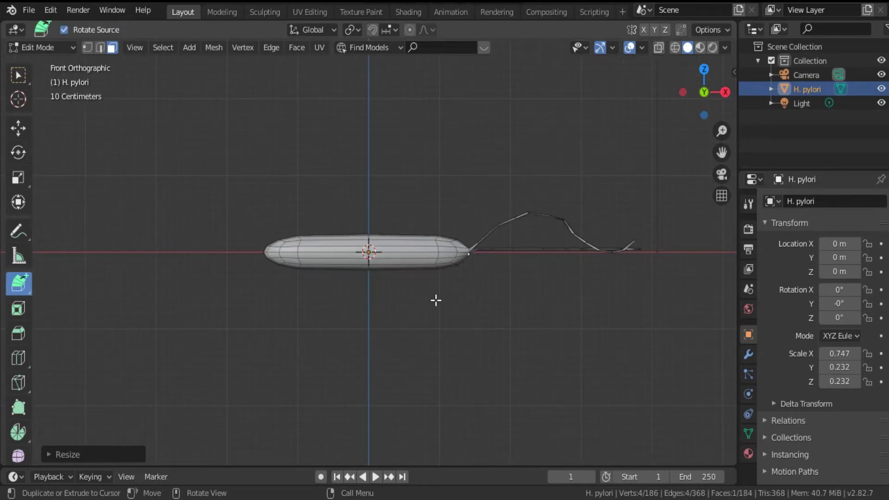
left_click(488, 262)
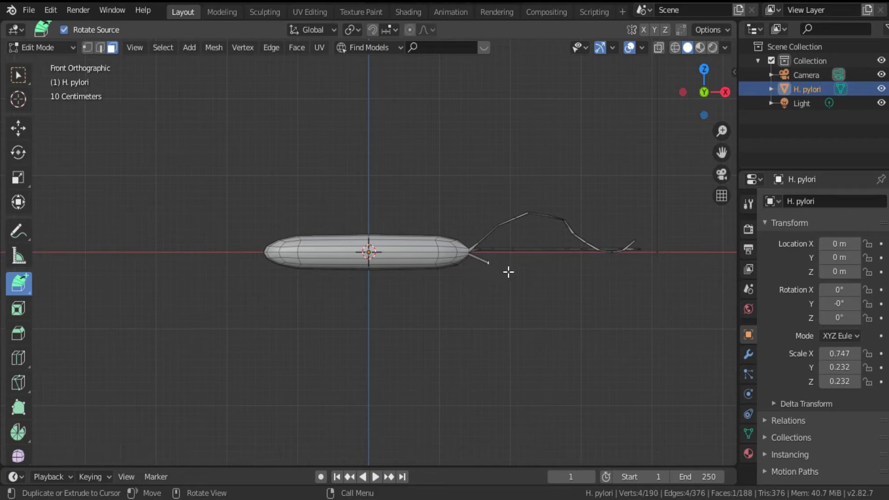
left_click(509, 272)
left_click(534, 272)
left_click(560, 265)
left_click(579, 260)
left_click(591, 241)
left_click(609, 225)
key("s")
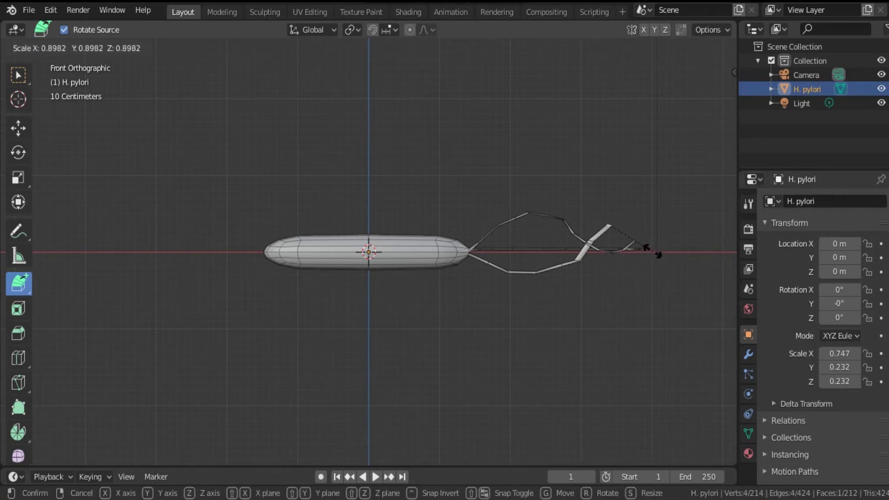
left_click(647, 242)
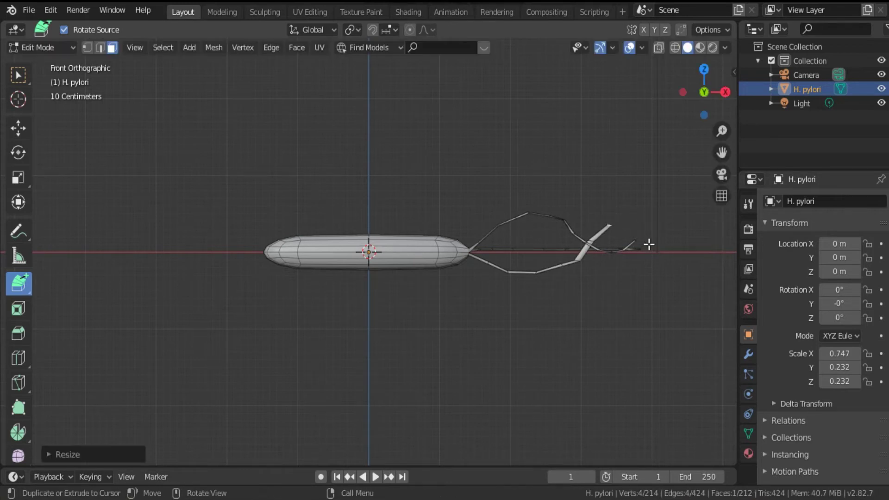
Step: Undo repeatedly via Edit > Undo to remove the faulty extruded tip segments
left_click(51, 10)
left_click(60, 24)
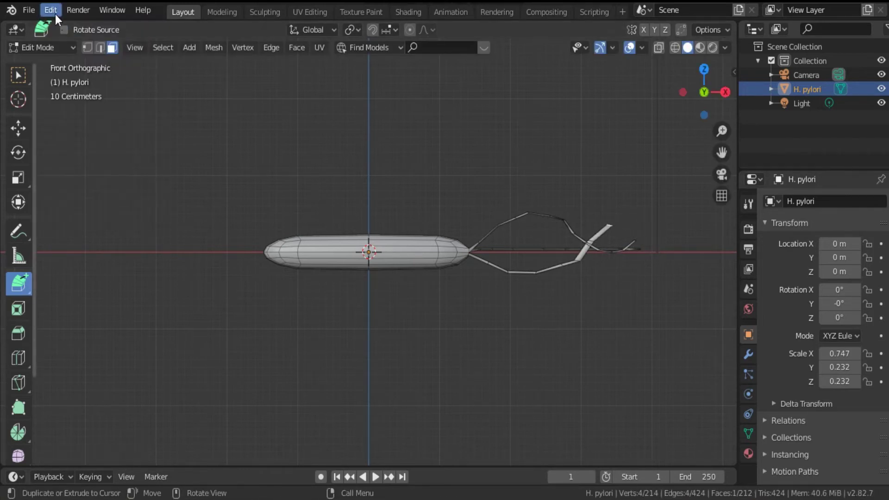
left_click(53, 11)
left_click(65, 26)
left_click(54, 11)
left_click(62, 25)
left_click(48, 11)
left_click(65, 27)
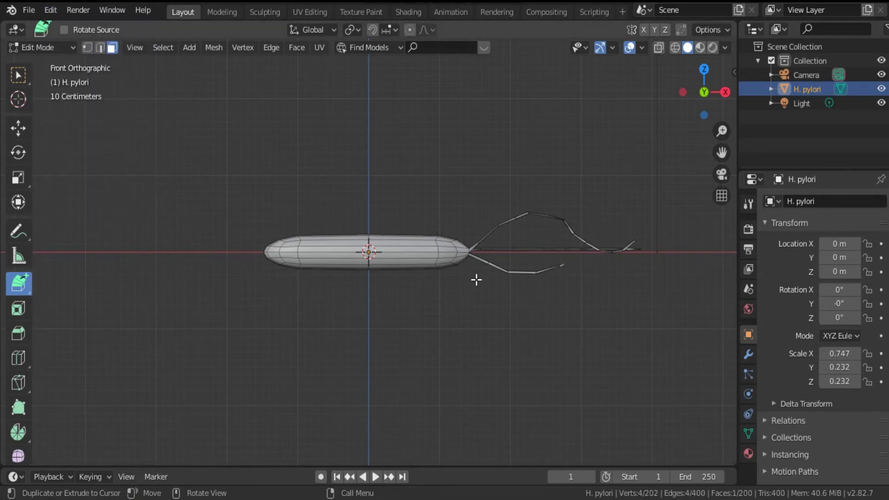
Step: Shrink the tail-tip vertices, extrude a new tip segment up-right, and shrink its end
key("s")
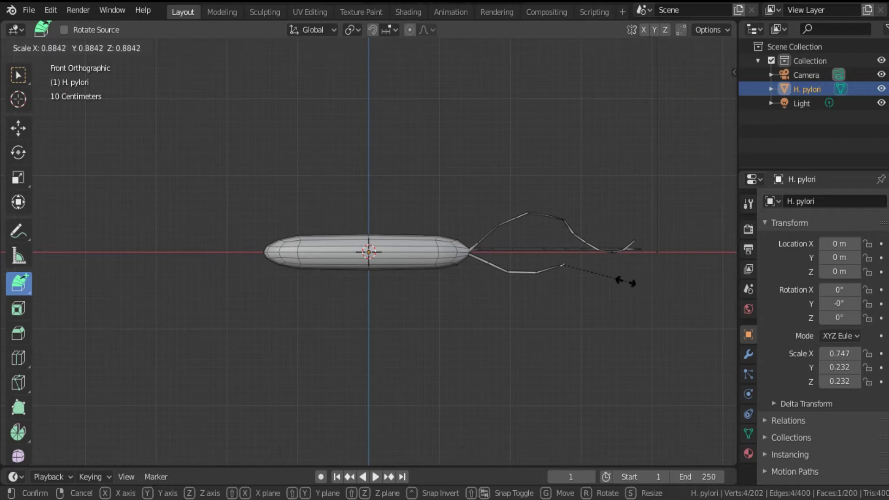
left_click(605, 273)
mouse_move(589, 249)
left_mouse_down()
mouse_move(634, 224)
mouse_move(665, 230)
left_mouse_up()
key("s")
left_click(695, 268)
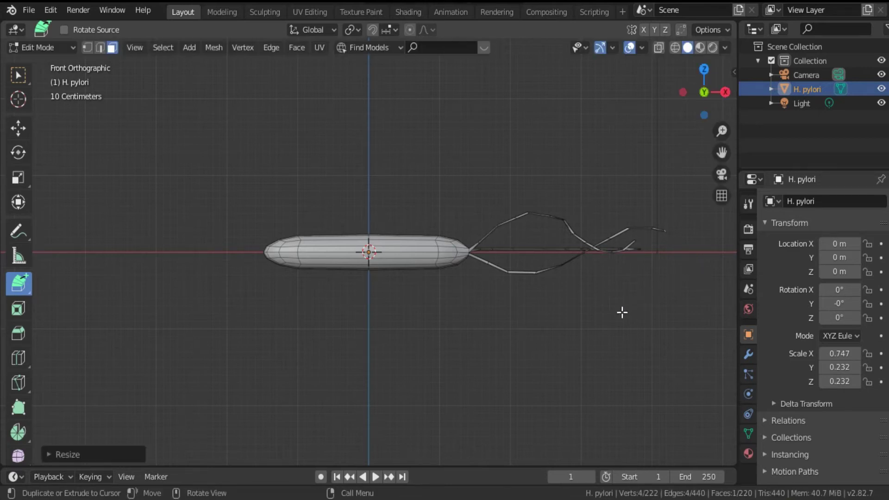
middle_click_drag(592, 322, 438, 317)
Step: Select the tail-end face, shrink it to about 0.29, and switch to Top view
scroll(438, 318, "up", 4)
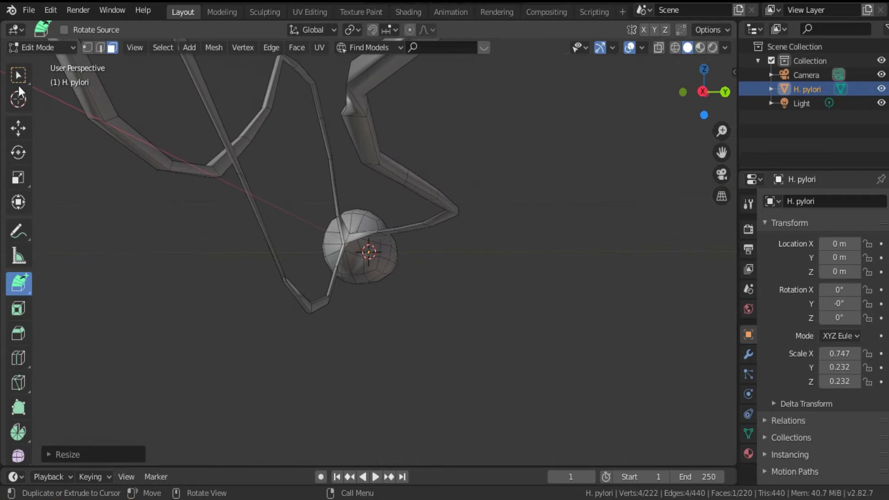
left_click(18, 75)
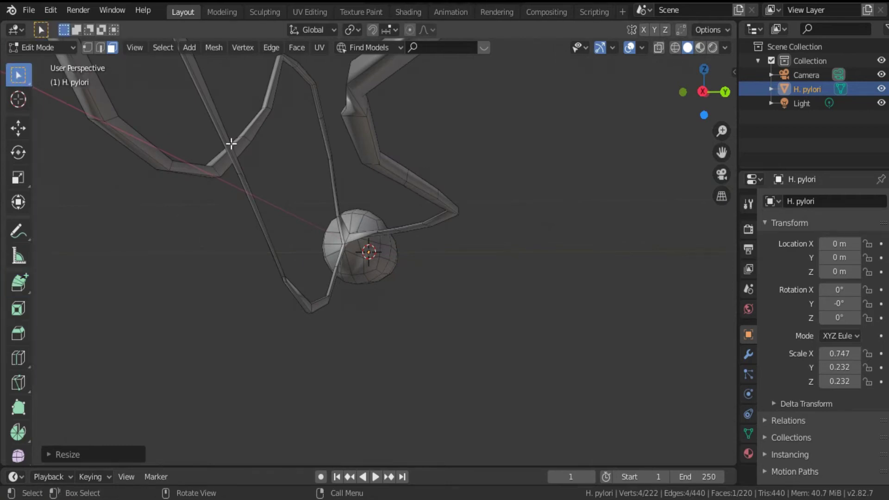
left_click(353, 243)
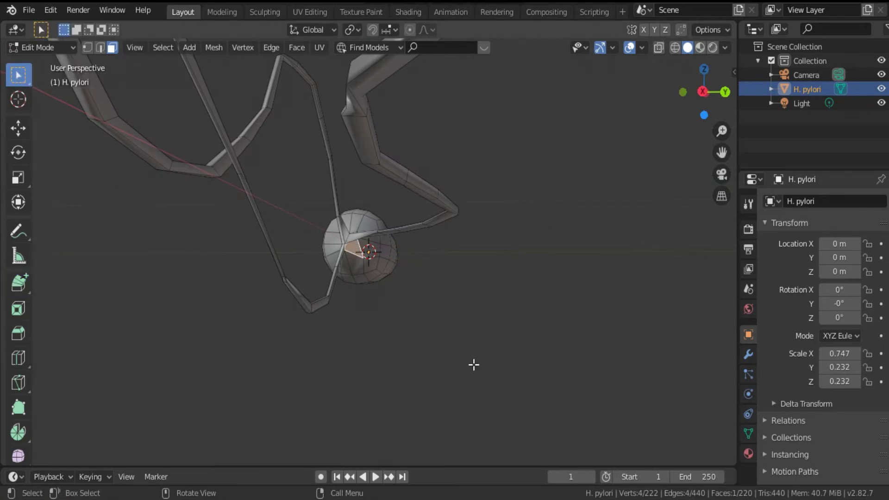
key("s")
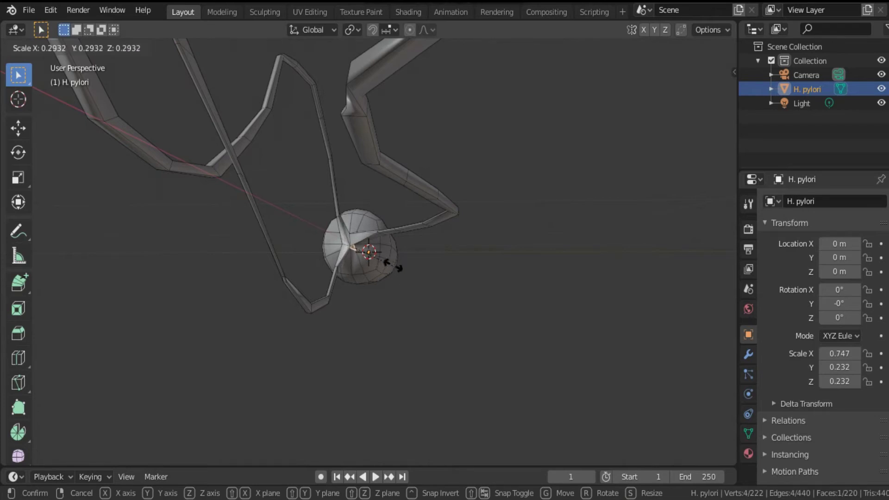
left_click(381, 262)
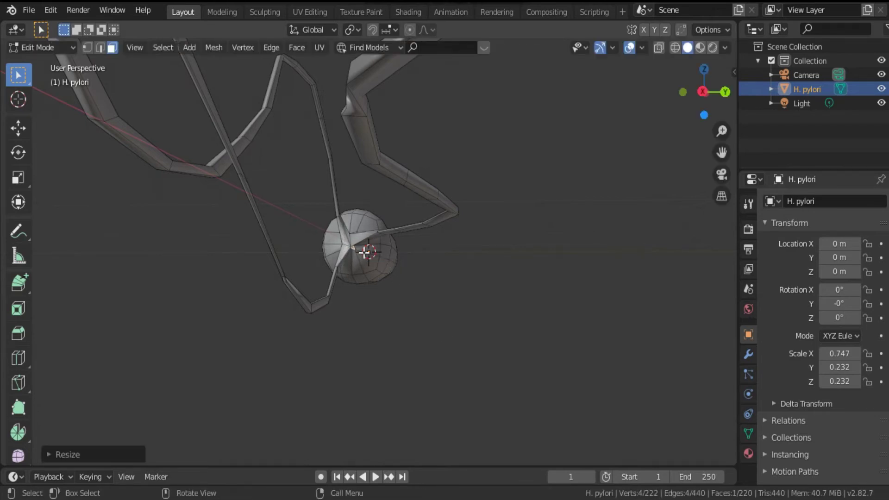
key("KP_1")
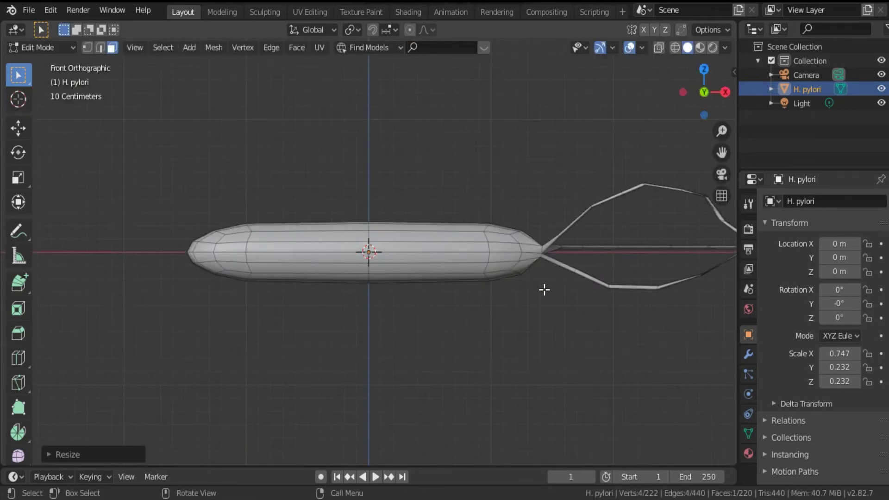
left_click(703, 69)
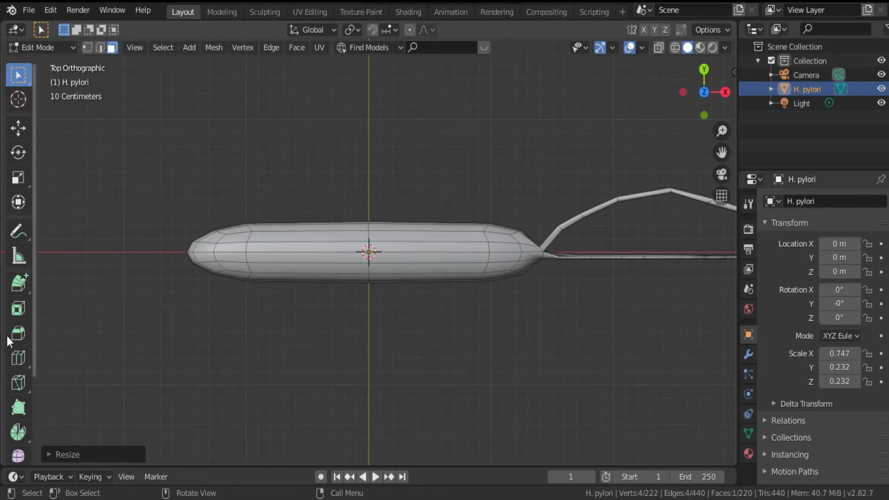
Step: Extrude a seven-segment wavy flagellum rightward with Extrude to Cursor, taper its tip, and view through the camera
left_click(18, 281)
left_click(82, 372)
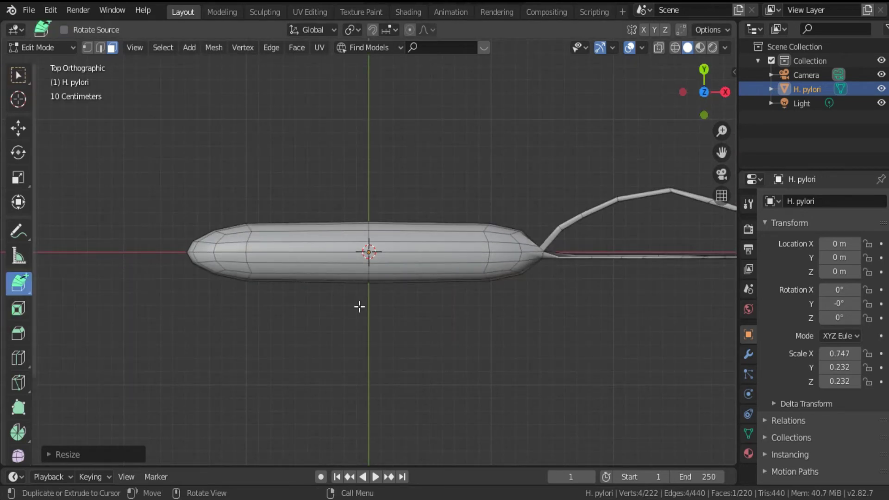
scroll(586, 277, "down", 3)
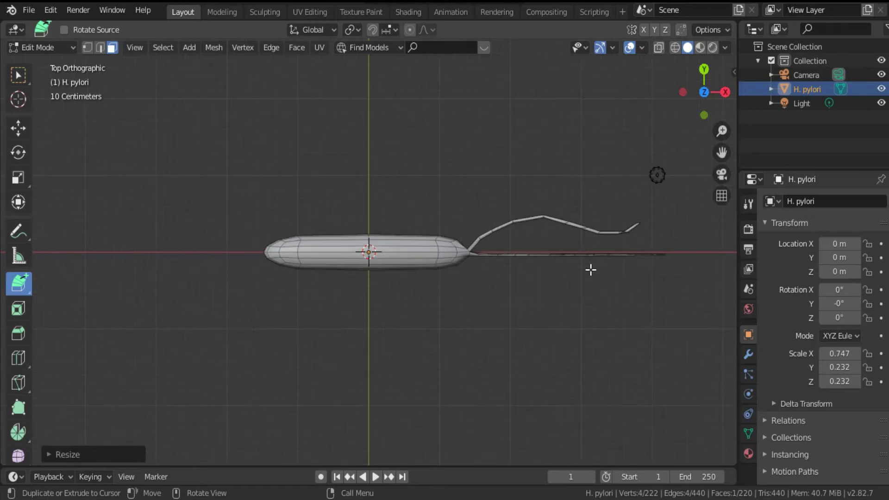
left_click(502, 272)
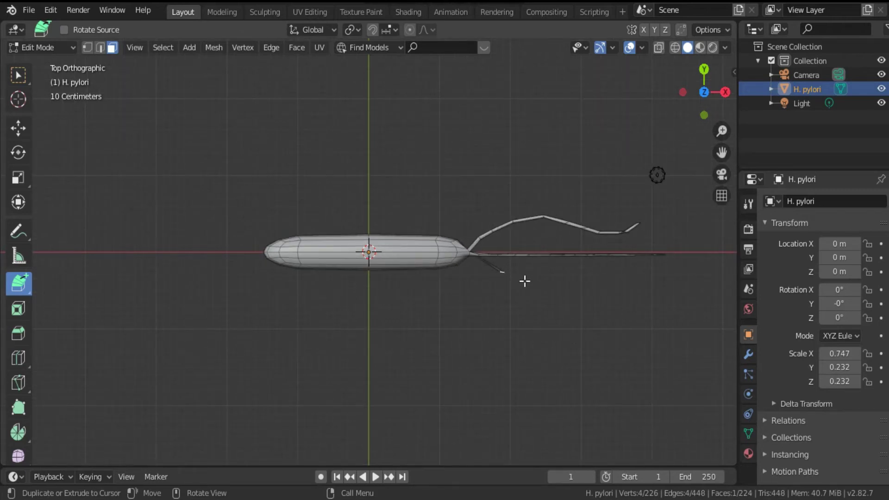
left_click(544, 269)
left_click(570, 254)
left_click(599, 232)
left_click(622, 211)
left_click(653, 203)
left_click(678, 203)
key("s")
left_click(691, 215)
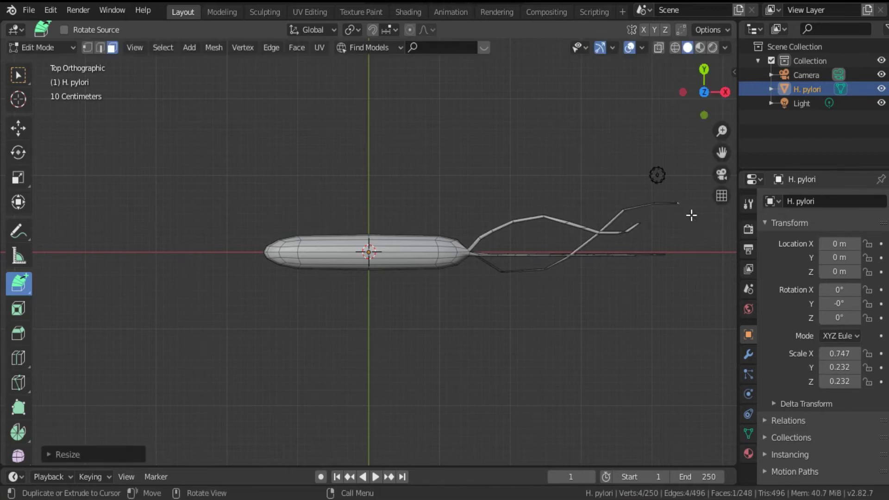
left_click(721, 174)
scroll(409, 275, "up", 3)
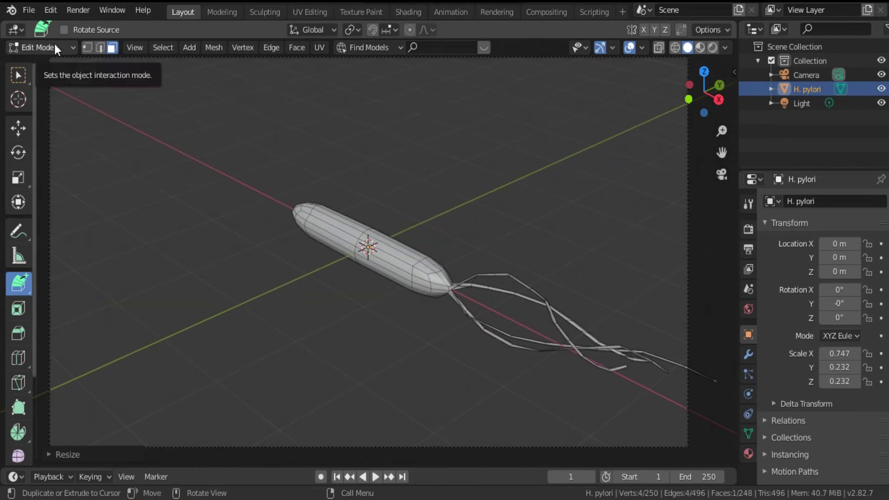
Step: Return to Object Mode and add a Subdivision Surface modifier to the H. pylori mesh
left_click(54, 45)
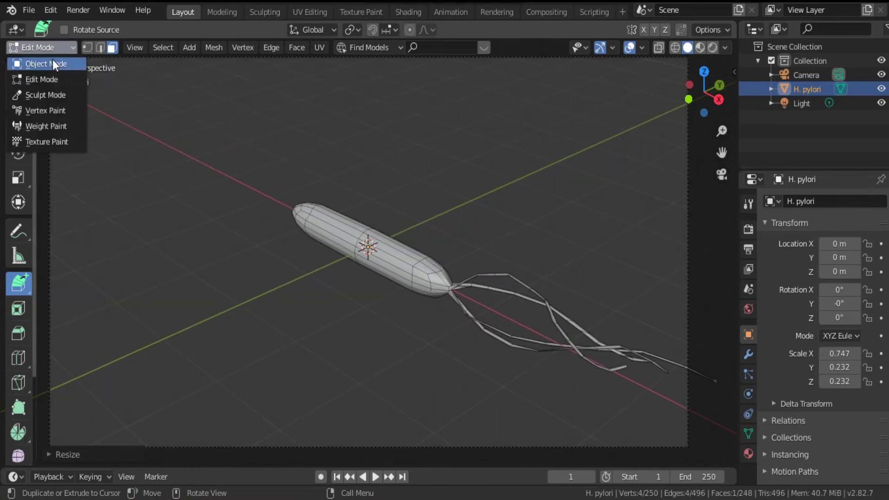
left_click(51, 60)
scroll(588, 240, "up", 1)
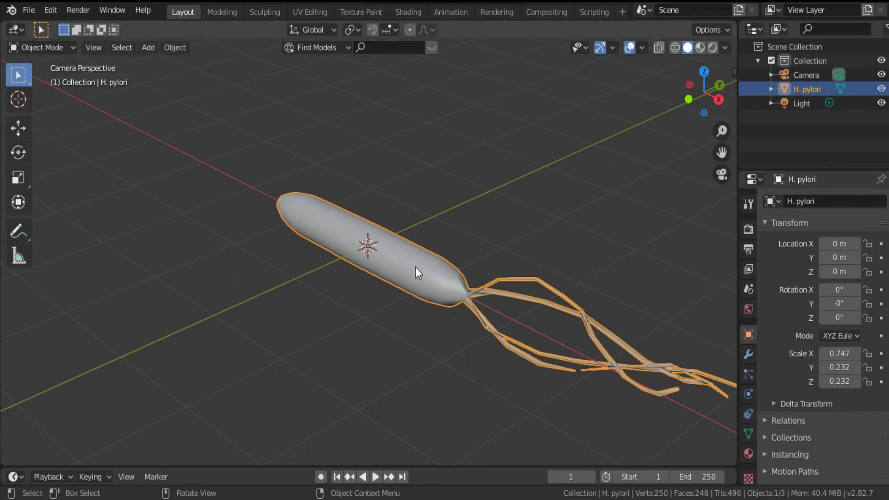
left_click(746, 355)
left_click(817, 200)
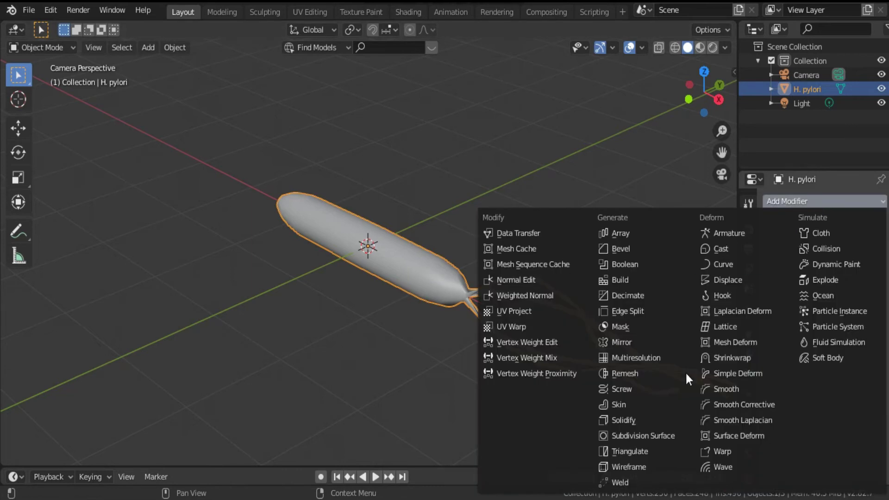
left_click(653, 434)
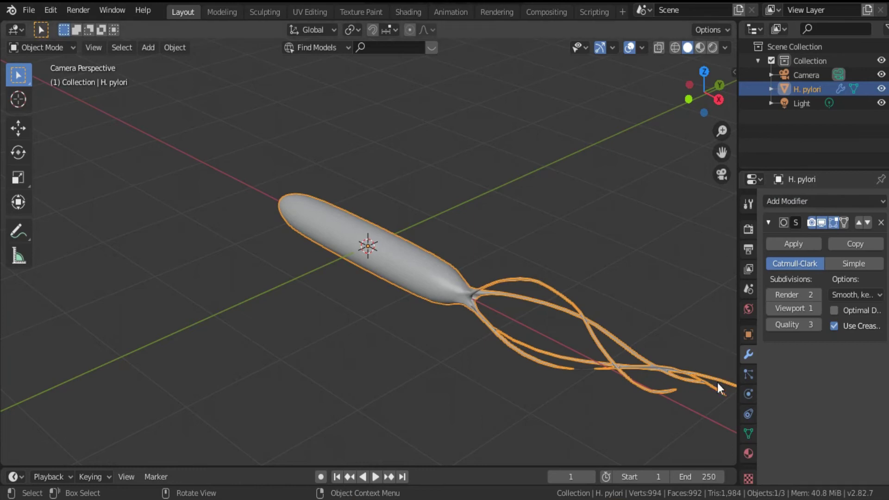
Step: Set the subdivision levels to 5 for the viewport and 3 for rendering
middle_click_drag(516, 400, 565, 373)
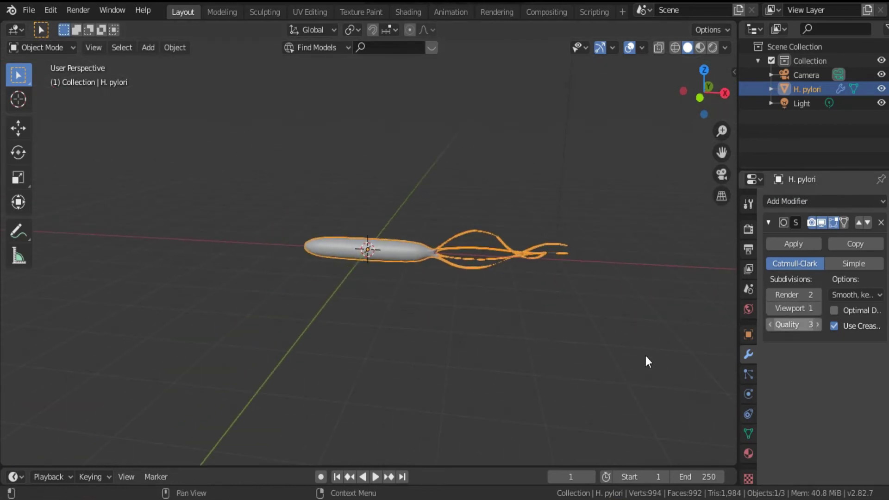
scroll(508, 335, "up", 2)
middle_click_drag(506, 332, 583, 340)
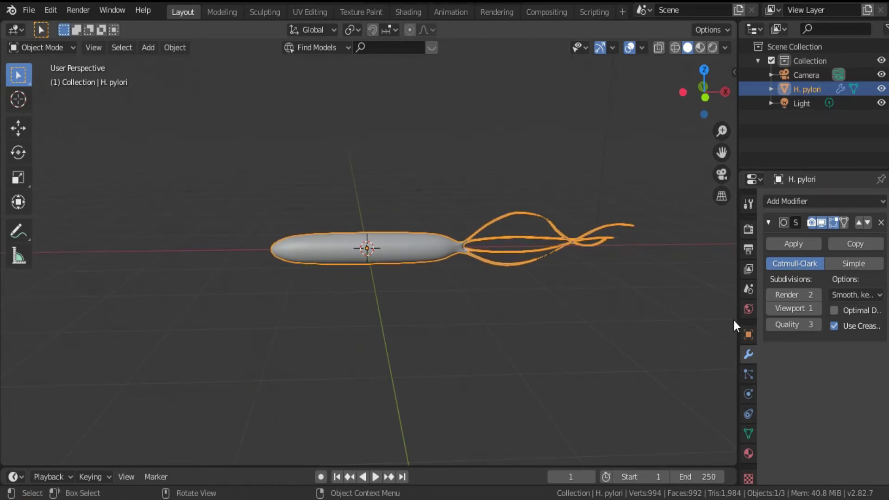
left_click(818, 308)
left_click(818, 308)
left_click(818, 308)
left_click(817, 309)
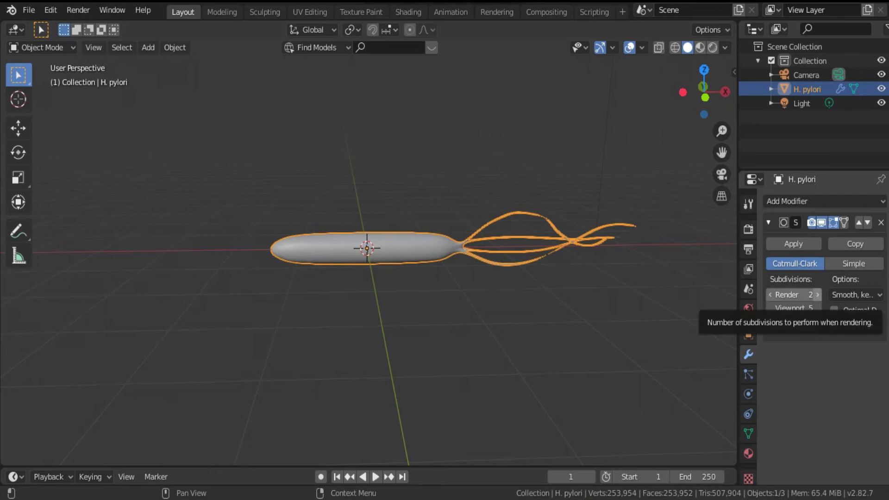
left_click(818, 294)
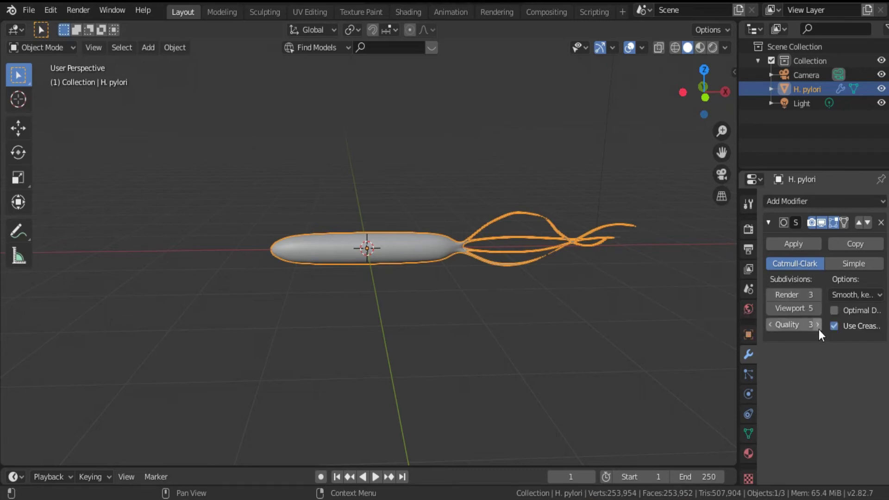
scroll(504, 315, "up", 3)
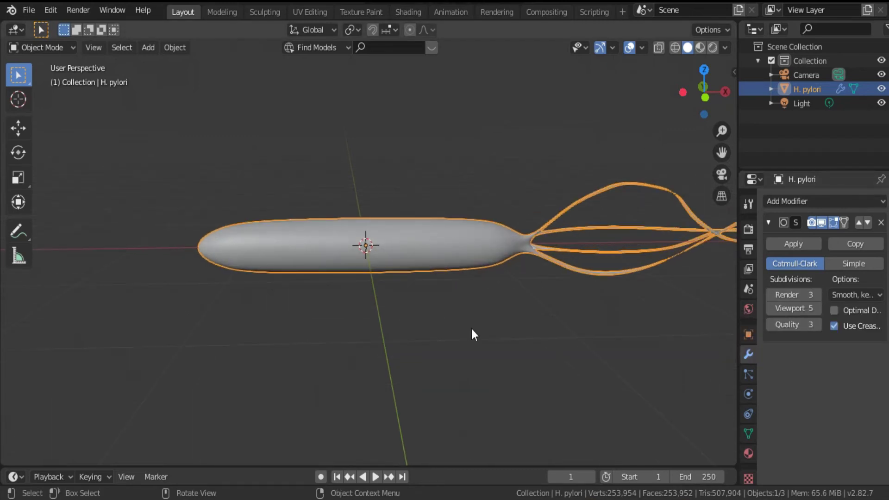
Step: Add a Displace modifier with a new Clouds texture using Improved Perlin noise
left_click(823, 200)
left_click(741, 282)
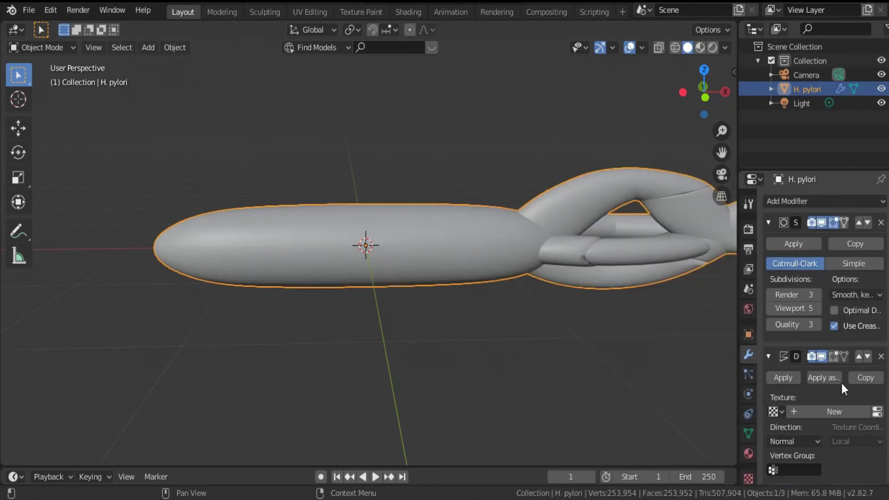
left_click(877, 412)
left_click(846, 224)
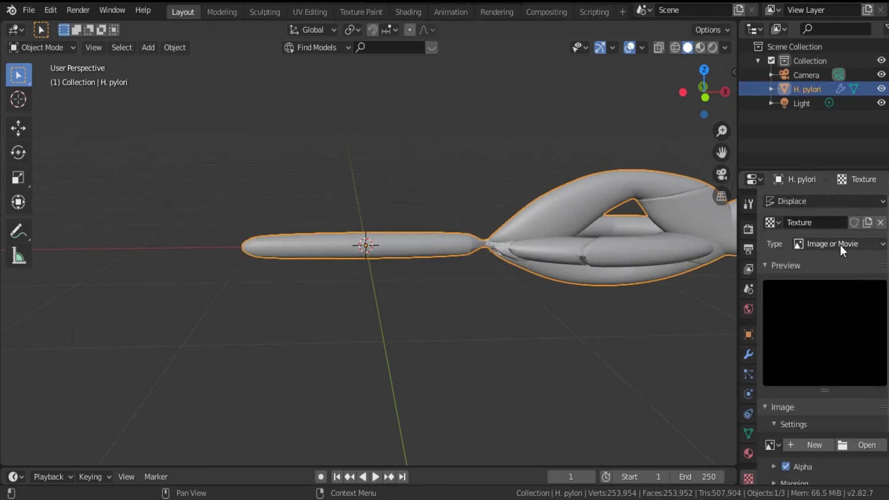
left_click(840, 246)
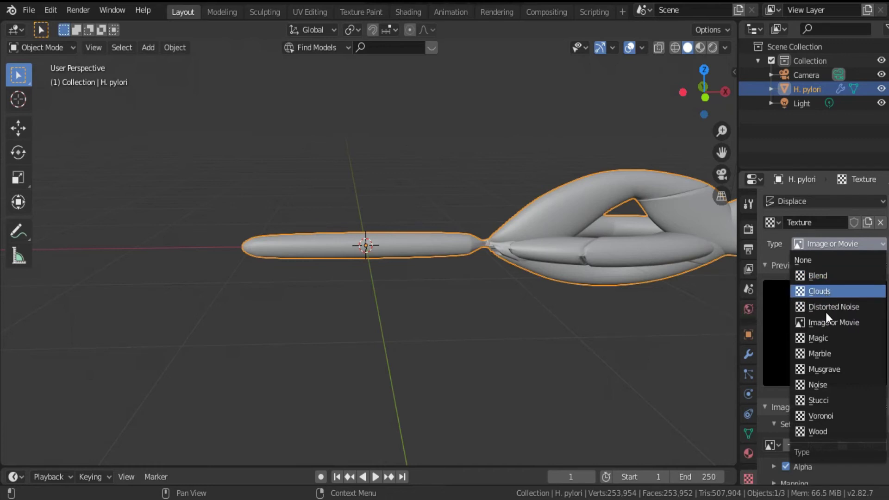
left_click(826, 291)
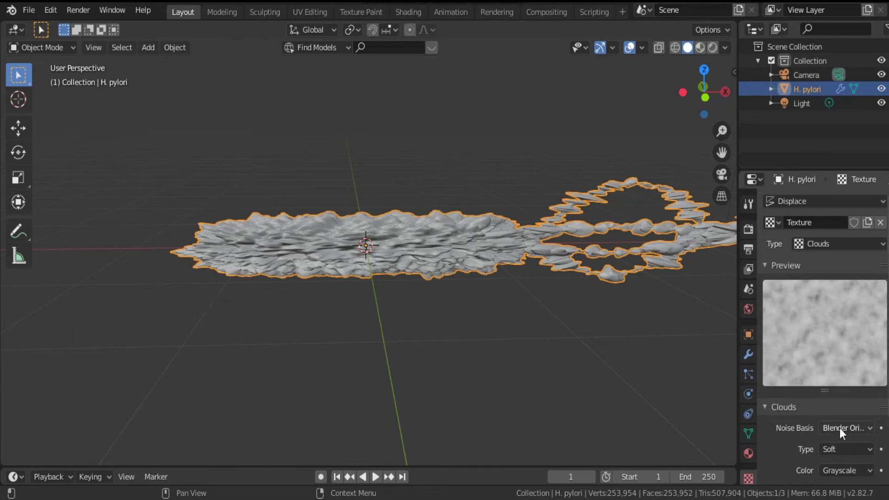
left_click(840, 428)
left_click(827, 381)
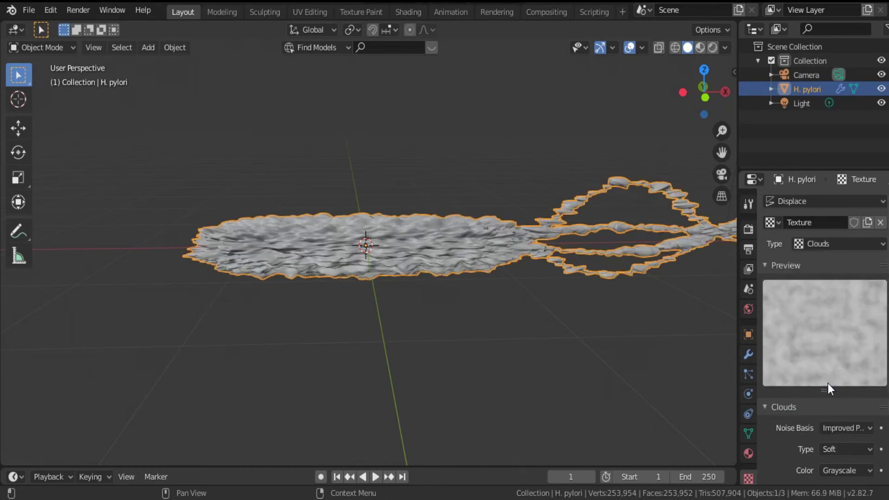
Step: Set the Displace modifier strength to 0.1
left_click(748, 355)
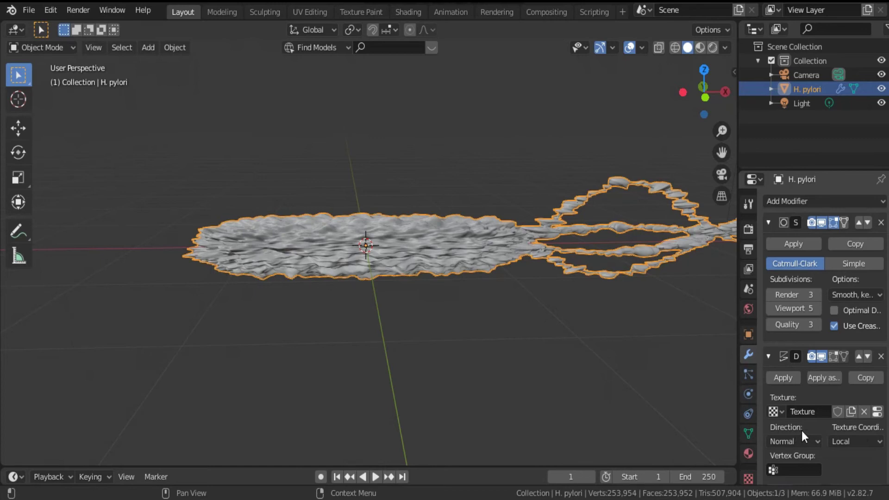
scroll(806, 427, "down", 1)
left_click(857, 464)
type("1.0")
key("BackSpace")
key("BackSpace")
key("BackSpace")
type("0.1")
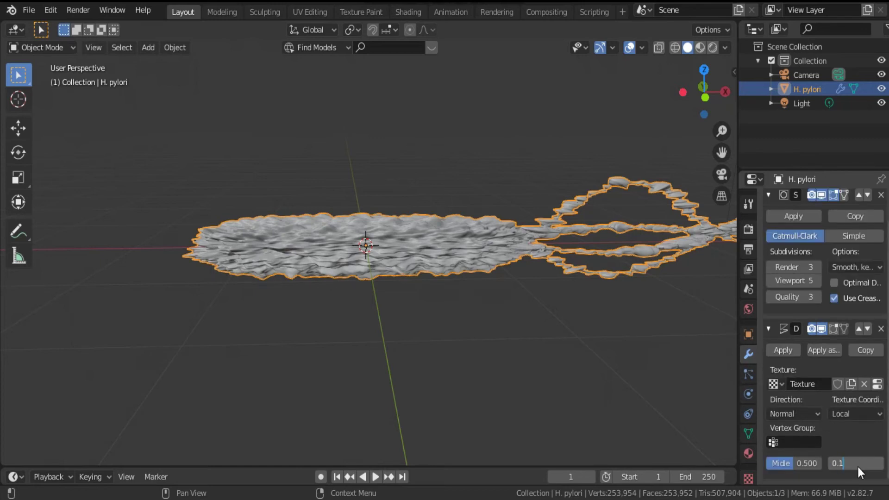
key("Return")
scroll(421, 304, "up", 3)
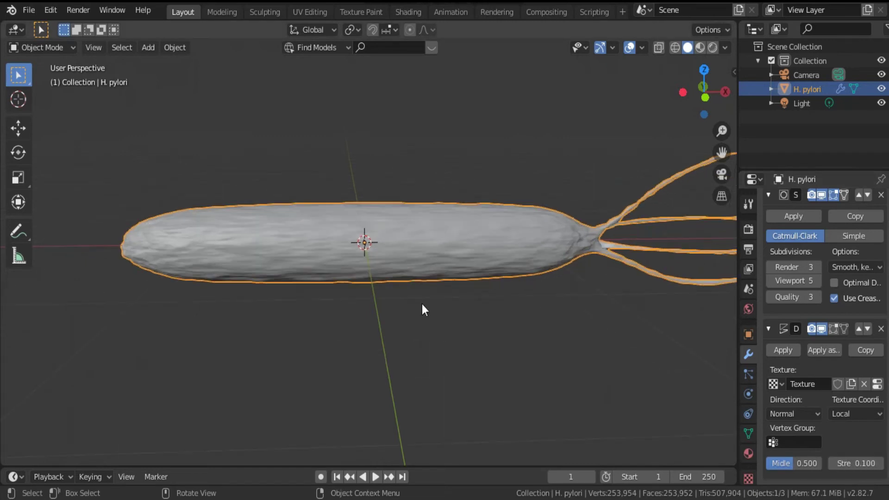
Step: Inspect the bumpy body, reselect the H. pylori object and switch to front view
middle_click_drag(449, 277, 498, 328)
key("r")
left_click(531, 330)
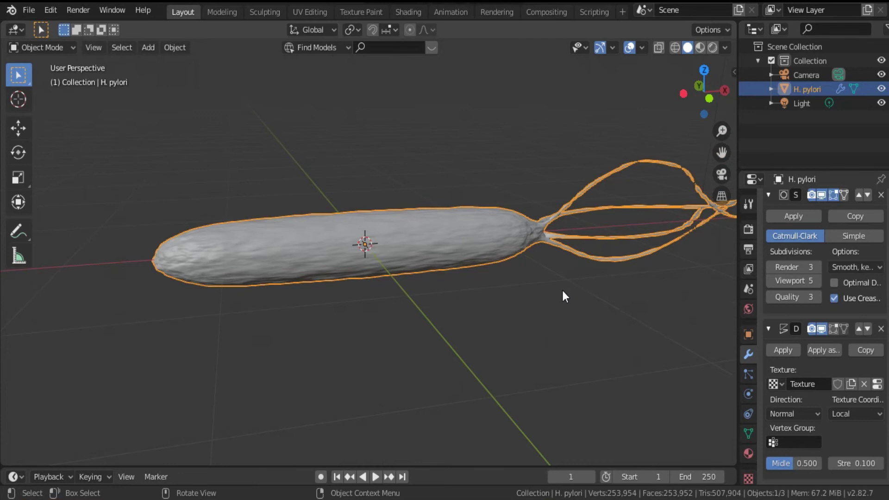
left_click(555, 290)
mouse_move(606, 315)
middle_mouse_down()
mouse_move(587, 295)
mouse_move(653, 306)
mouse_move(623, 311)
middle_mouse_up()
left_click(282, 237)
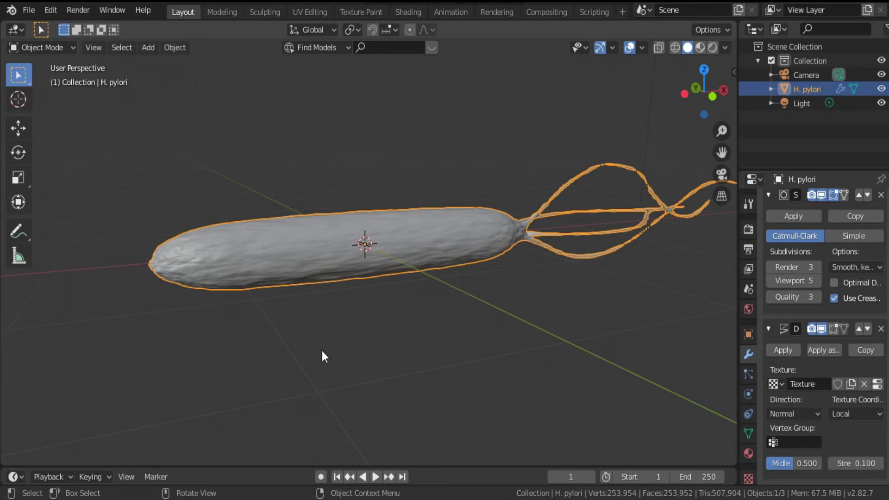
key("KP_1")
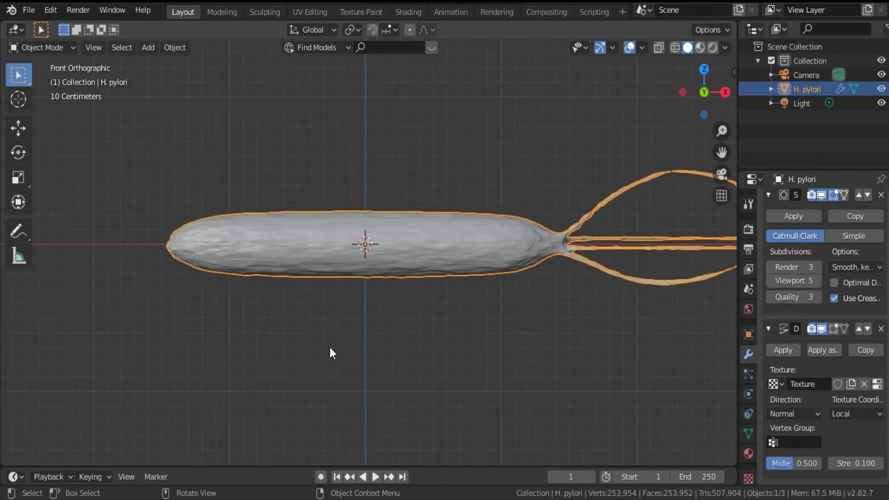
Step: Enter Edit Mode on the bacterium mesh and view it from the front
key("KP_8")
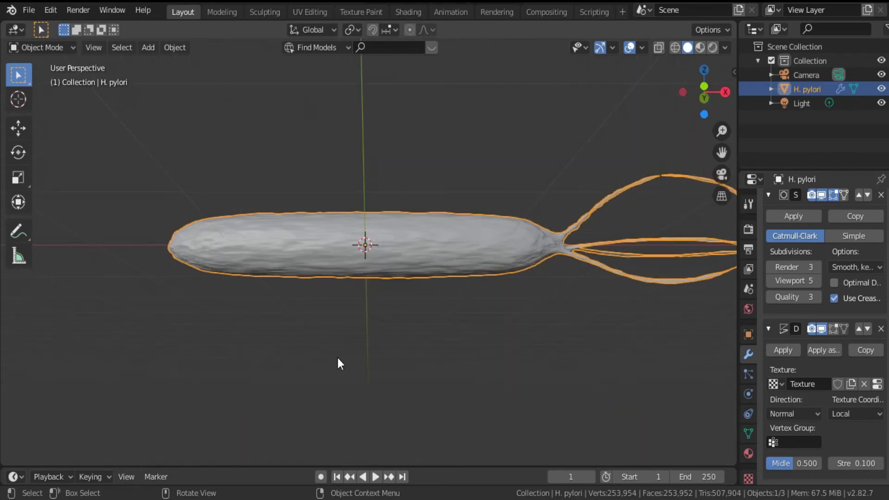
left_click(51, 48)
left_click(41, 78)
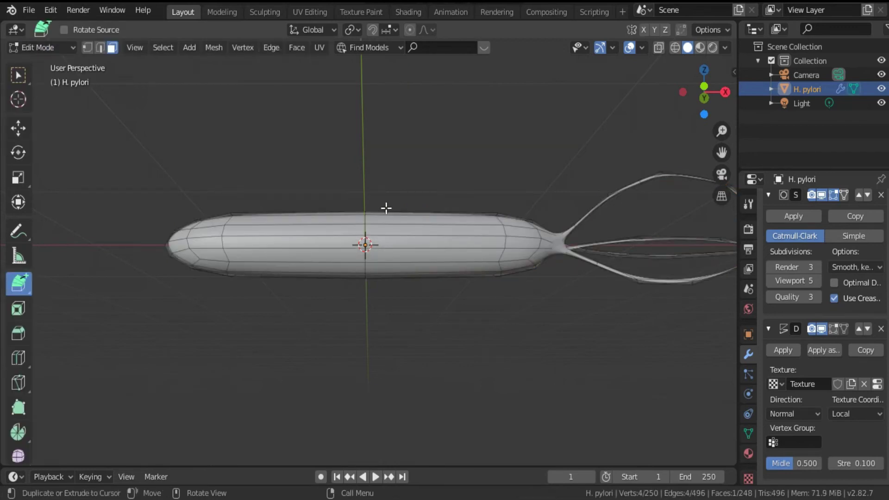
key("KP_1")
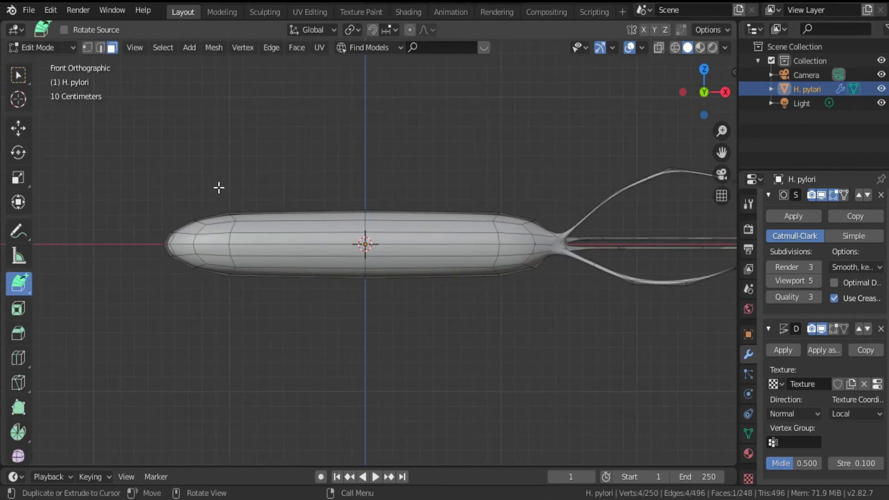
Step: Box-select the left half of the body, trial-move it along Z, then undo the move
key("w")
key("b")
left_click_drag(213, 187, 257, 292)
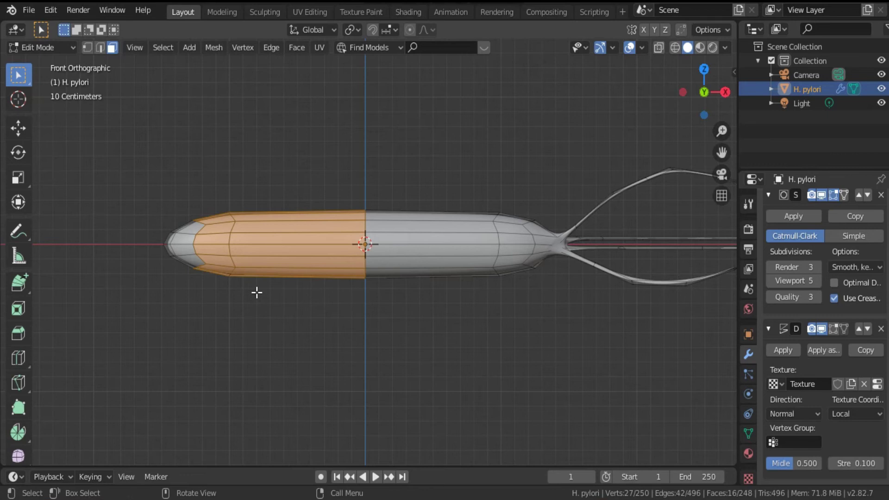
key("g")
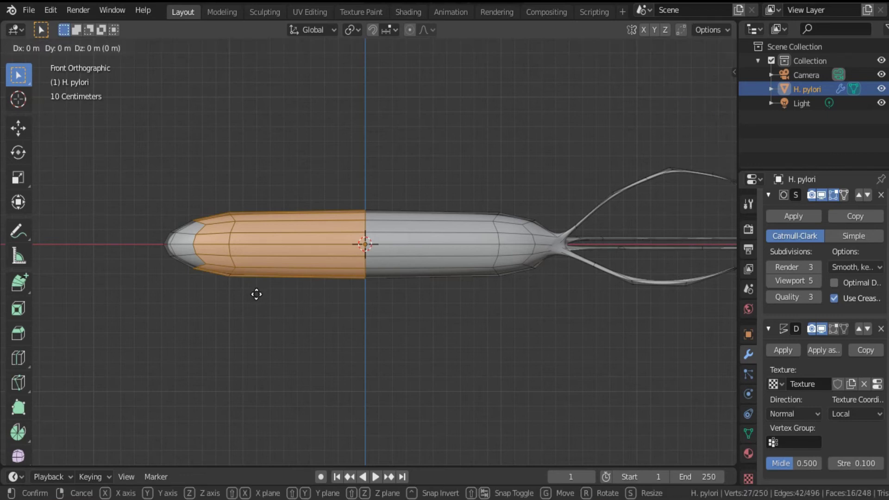
key("z")
left_click(256, 298)
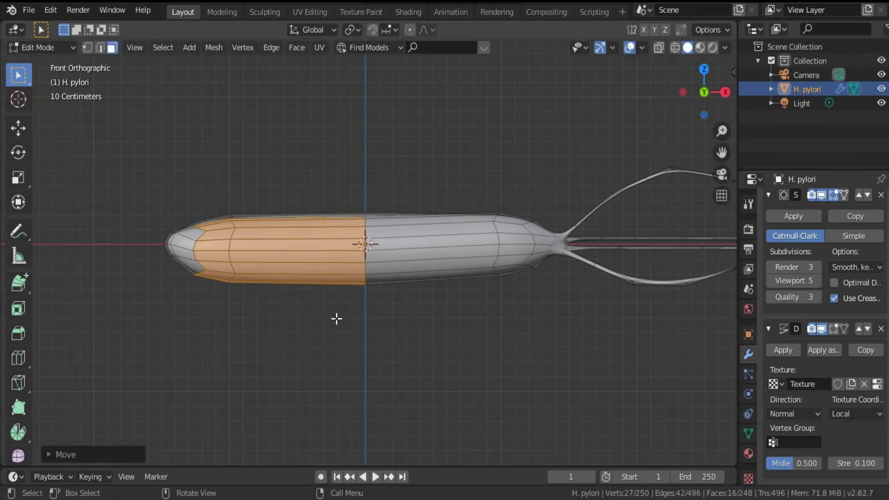
left_click(51, 11)
left_click(54, 27)
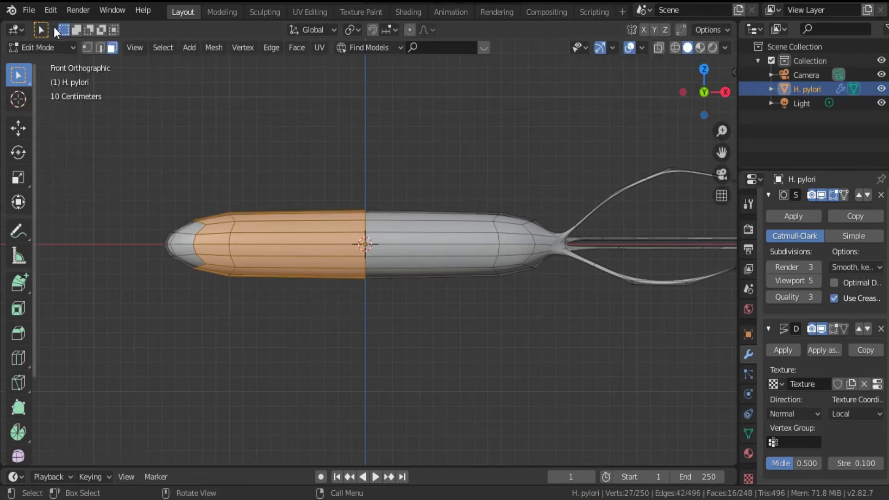
Step: With X-Ray on, select the left-middle section of the body and lower it slightly
left_click(659, 49)
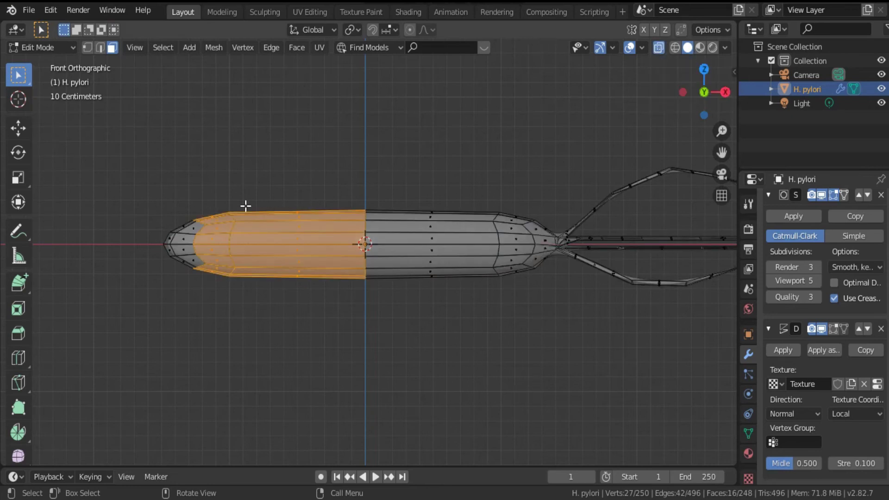
left_click(398, 137)
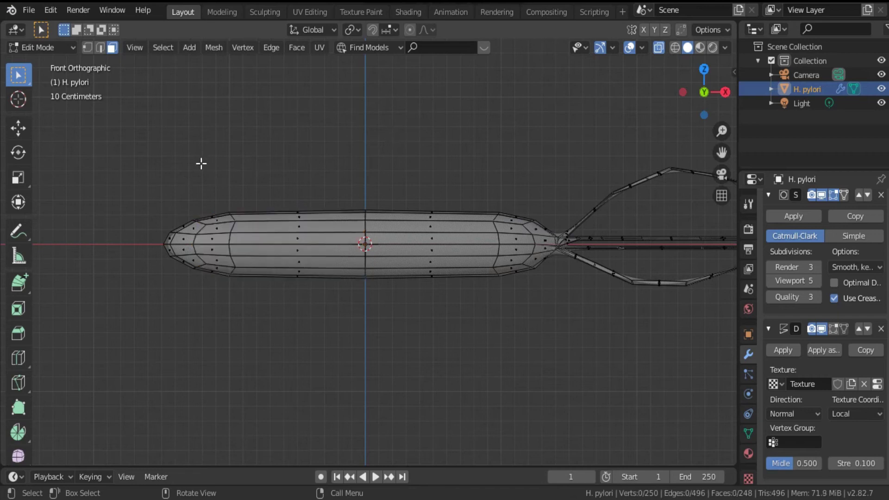
left_click_drag(184, 180, 264, 293)
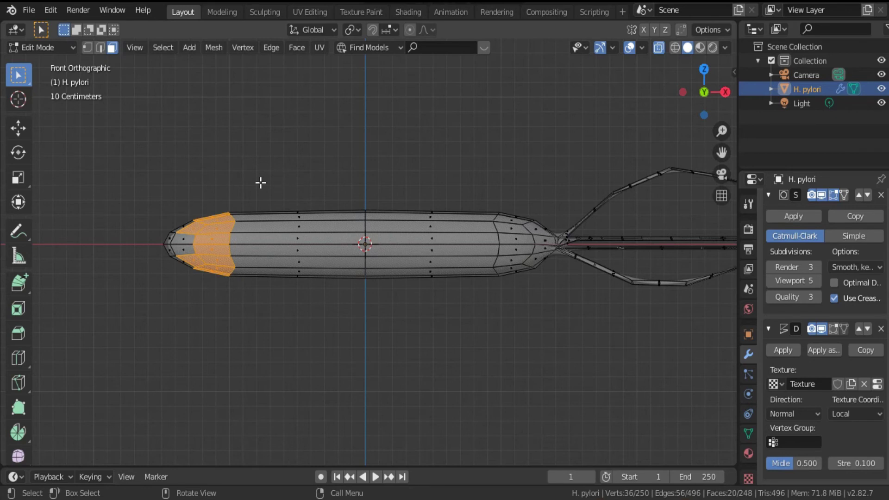
left_click(277, 174)
left_click_drag(271, 182, 310, 323)
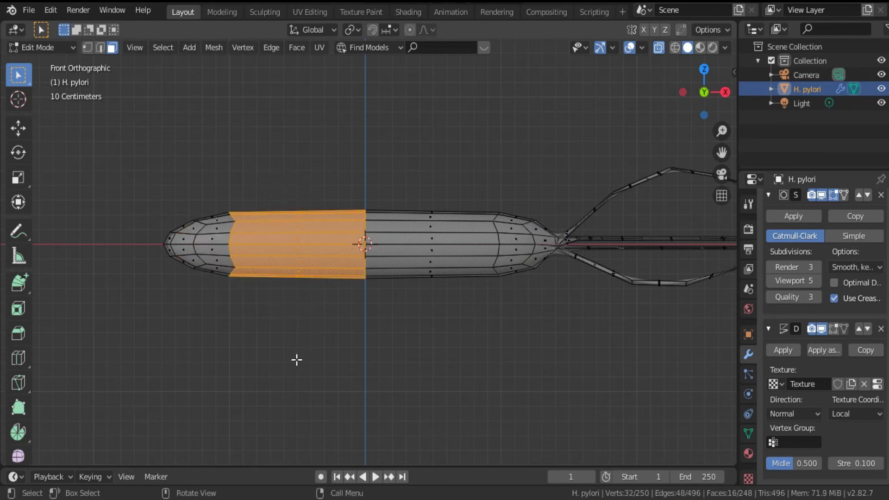
key("g")
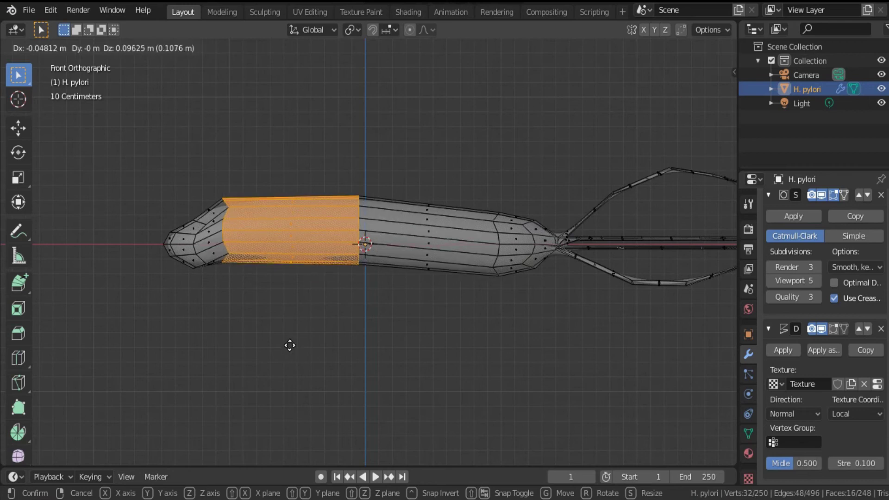
mouse_move(294, 362)
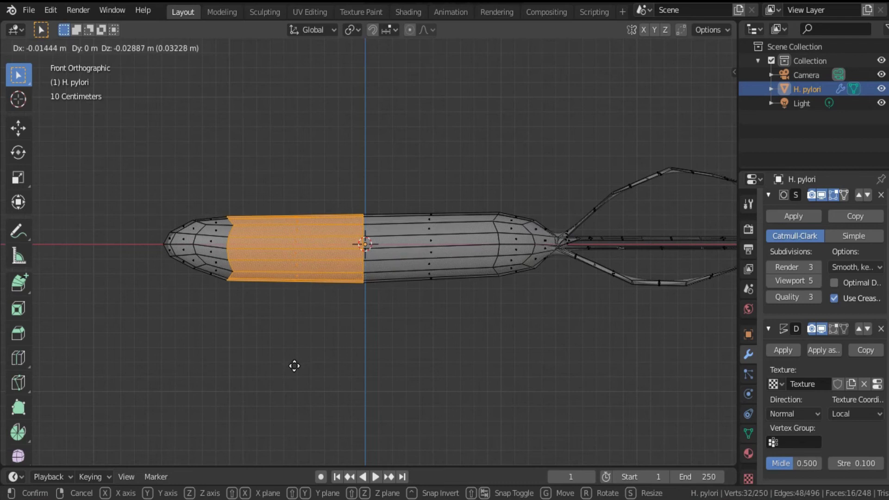
left_click(294, 367)
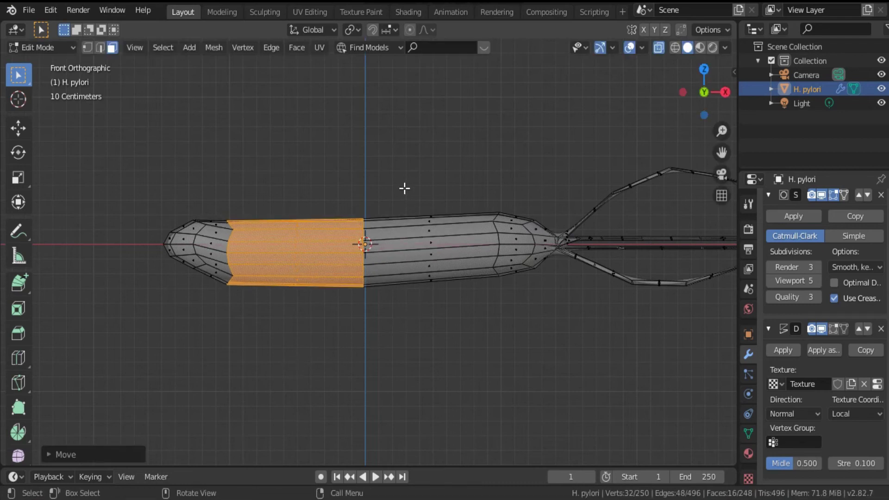
Step: Select the right-middle section of the body and raise it
left_click_drag(405, 189, 447, 326)
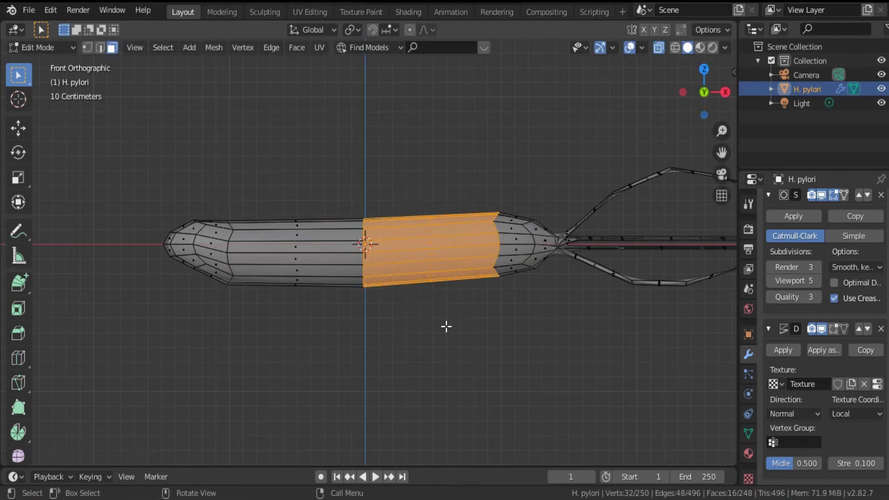
key("g")
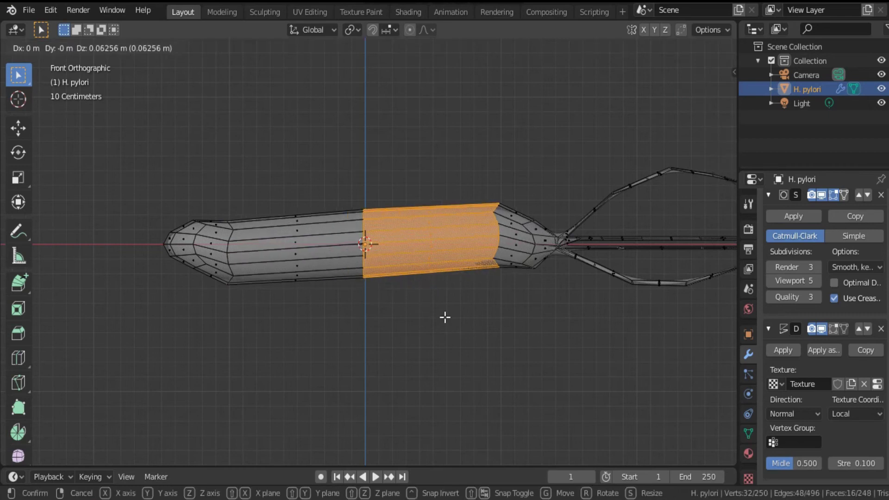
left_click(445, 317)
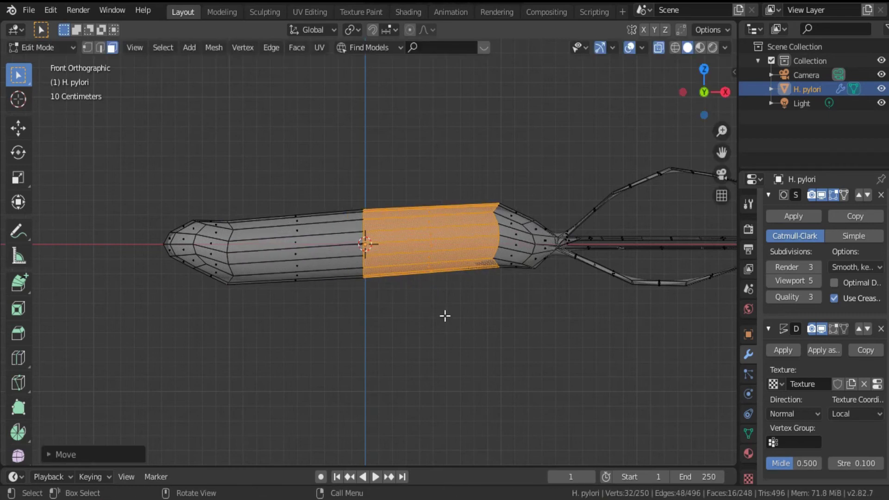
left_click(26, 48)
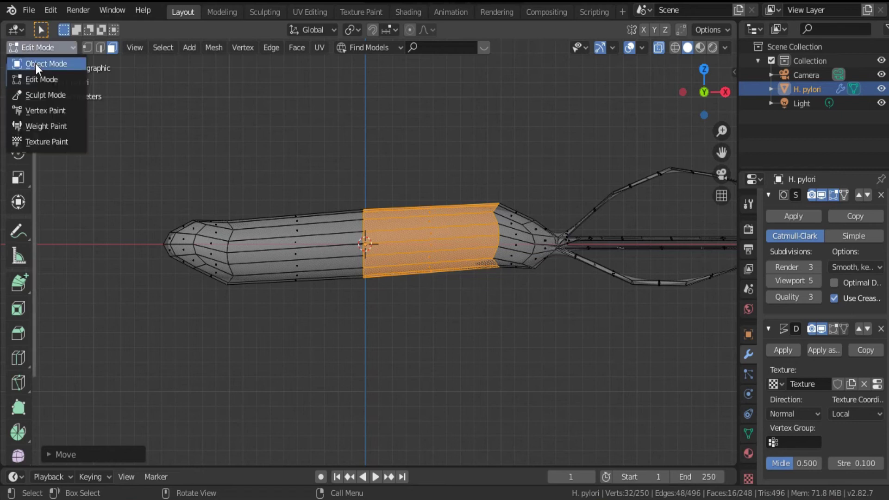
Step: Check the smoothed body, then raise the selected middle face band in Edit Mode
key("Tab")
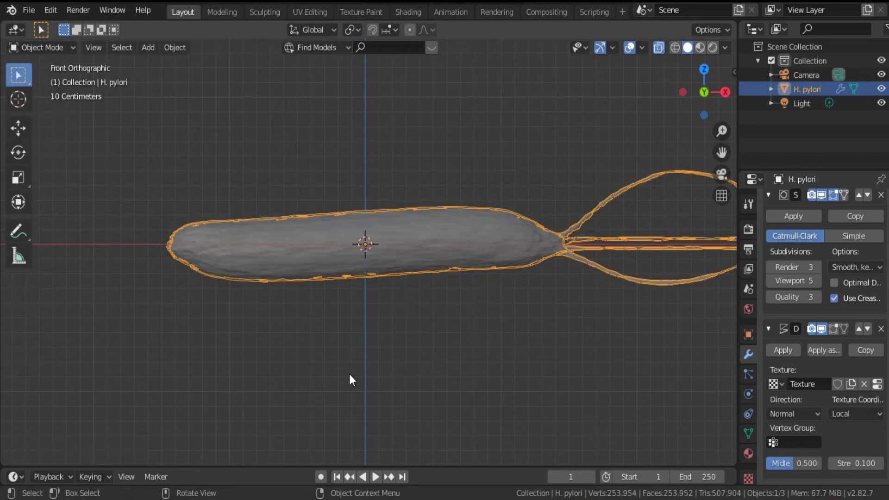
middle_click_drag(316, 374, 409, 335)
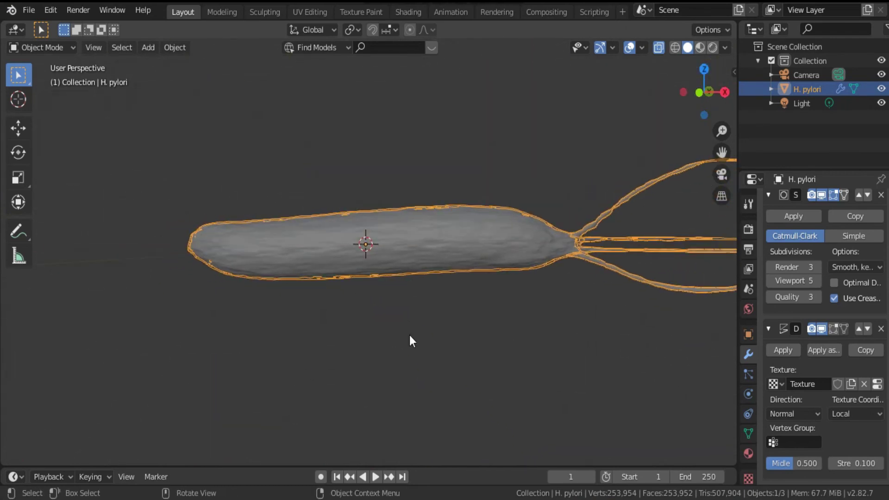
left_click(41, 49)
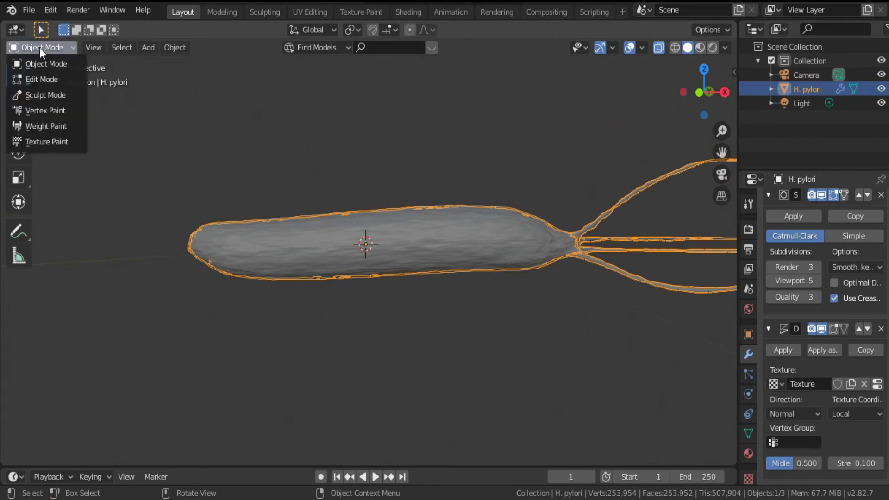
left_click(44, 77)
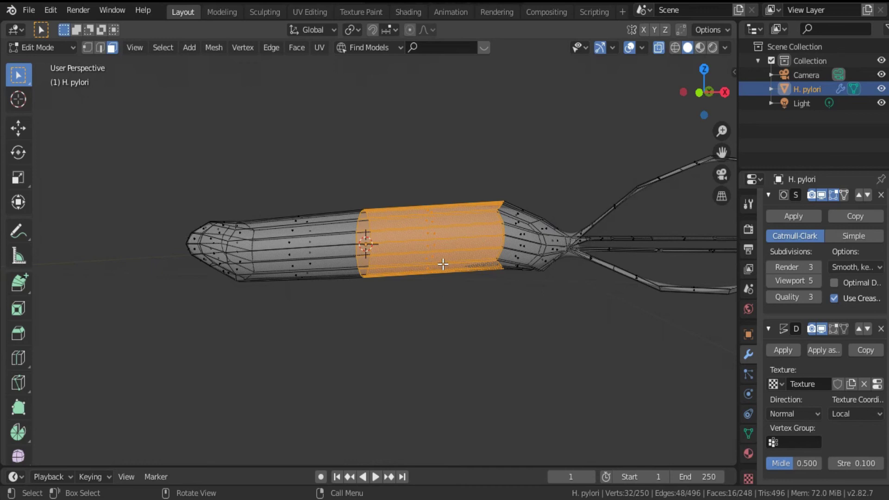
key("g")
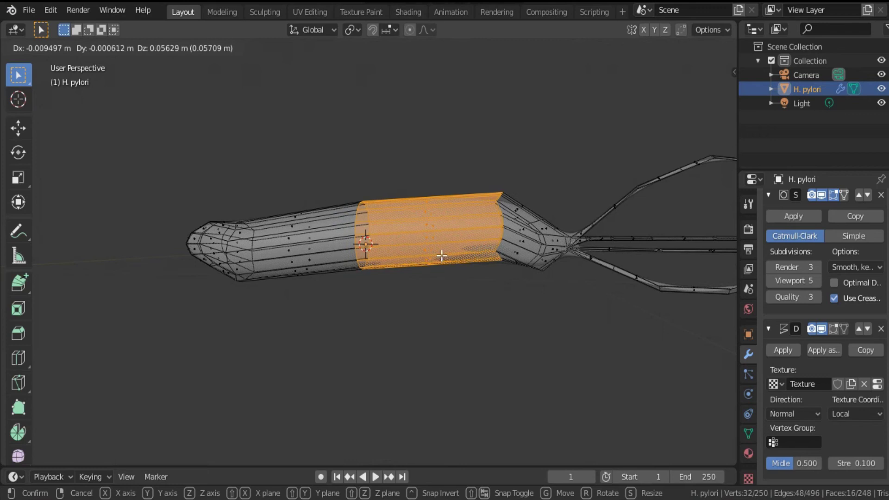
left_click(442, 256)
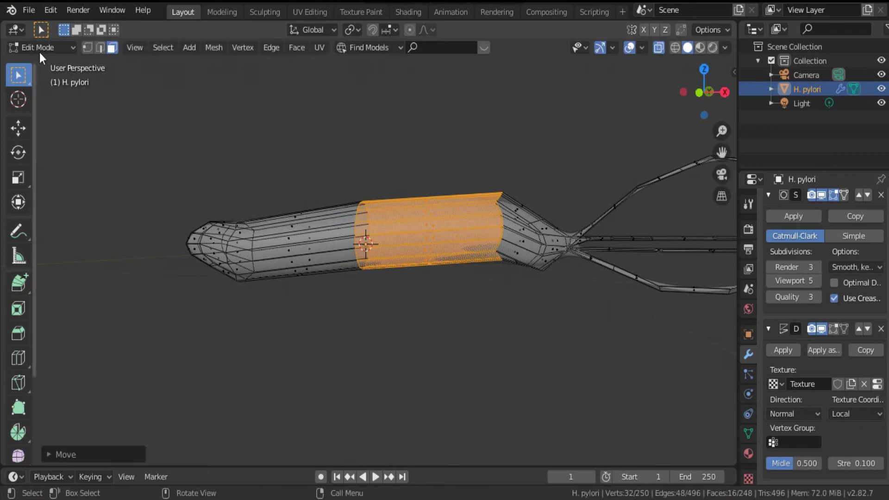
Step: Return to Object Mode and orbit to view the gently bent body
left_click(41, 48)
left_click(42, 65)
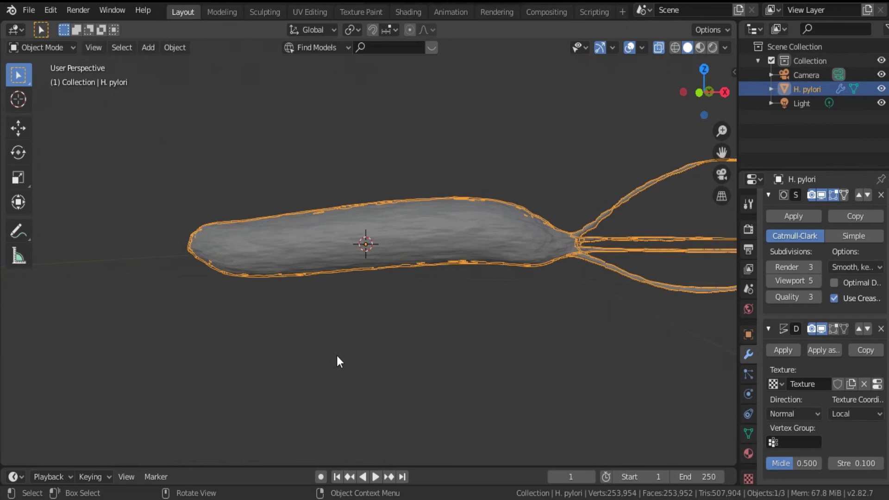
middle_click_drag(329, 354, 359, 379)
left_click(487, 351)
middle_click_drag(487, 351, 623, 350)
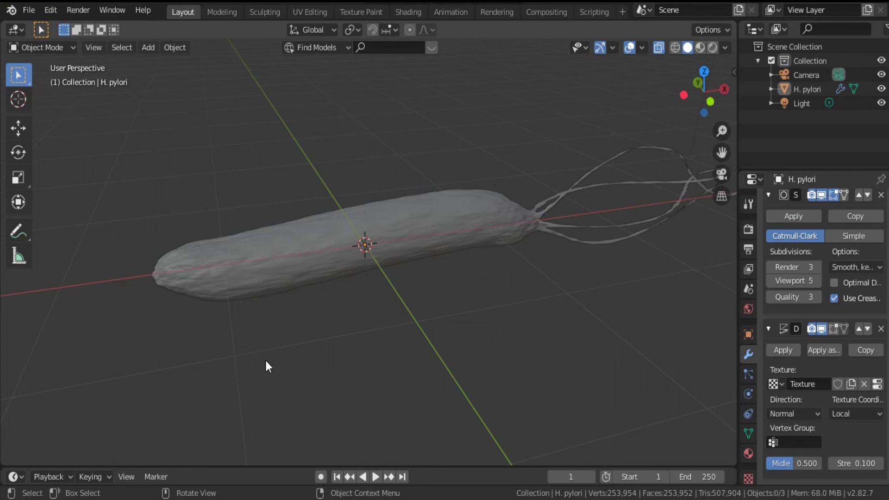
Step: Switch the viewport to Rendered shading and turn the bottom area into a Shader Editor
left_click(712, 48)
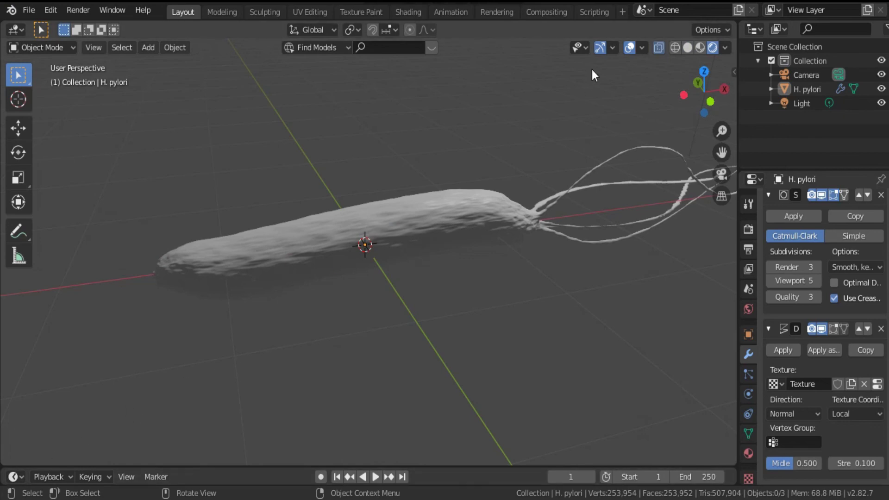
left_click(17, 477)
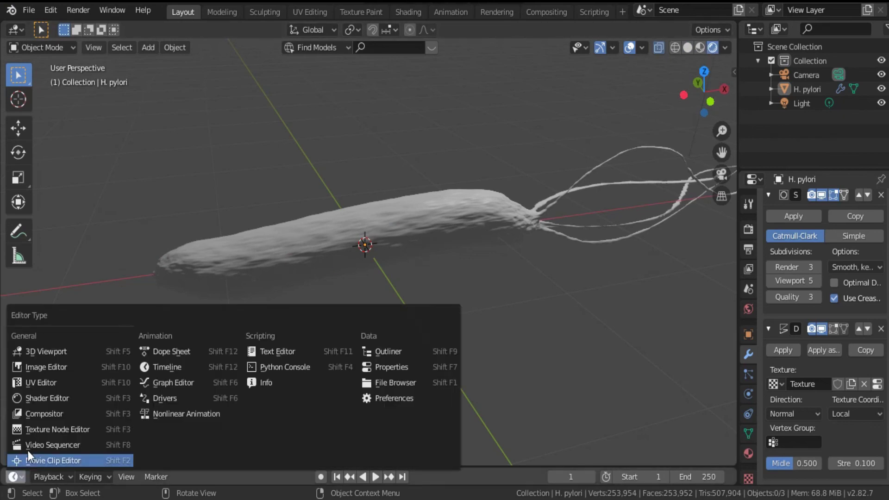
left_click(43, 399)
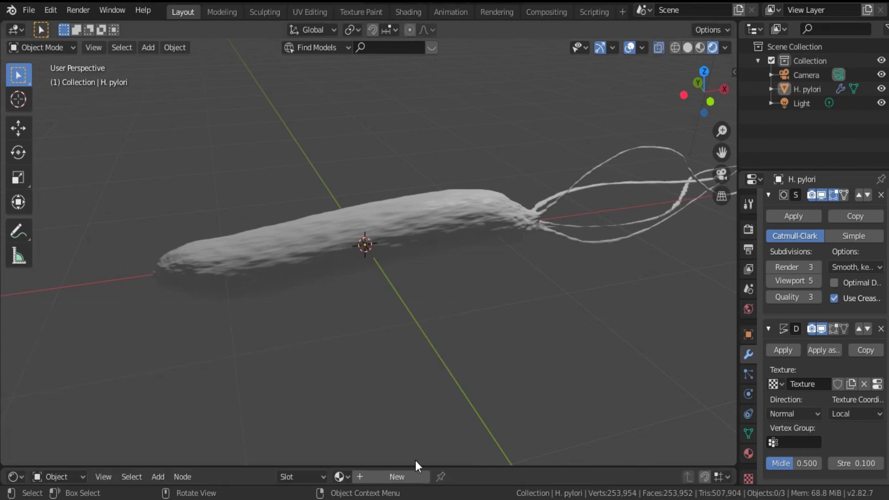
Step: Select H. pylori, enlarge the Shader Editor and create Material.001, then select its Principled BSDF
left_click(411, 221)
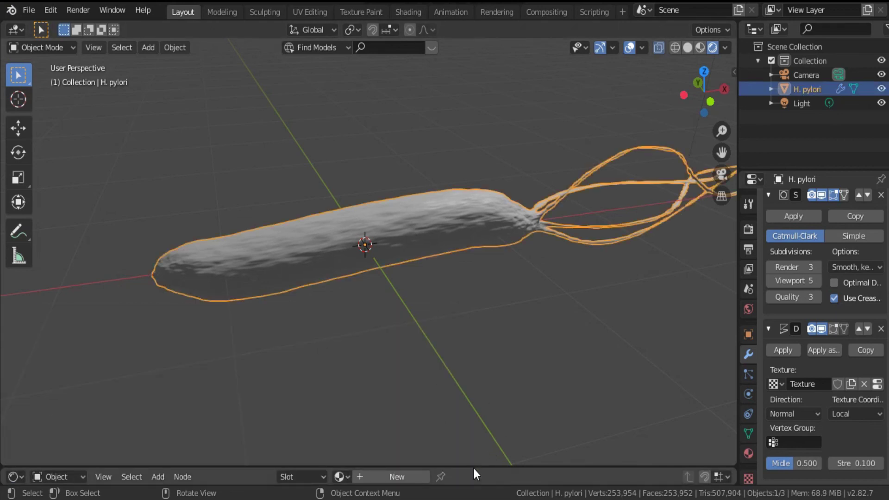
left_click_drag(473, 465, 484, 335)
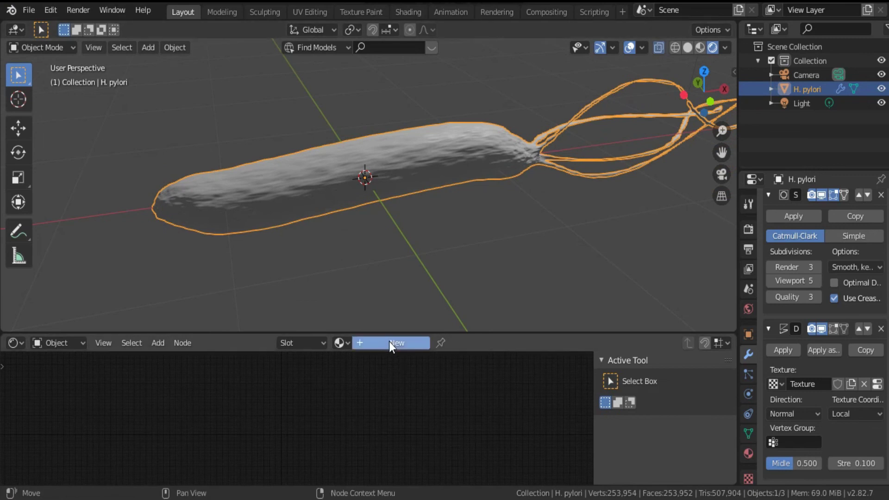
left_click(389, 342)
scroll(320, 408, "up", 6)
scroll(316, 431, "up", 2)
left_click_drag(249, 416, 338, 391)
left_click(329, 385)
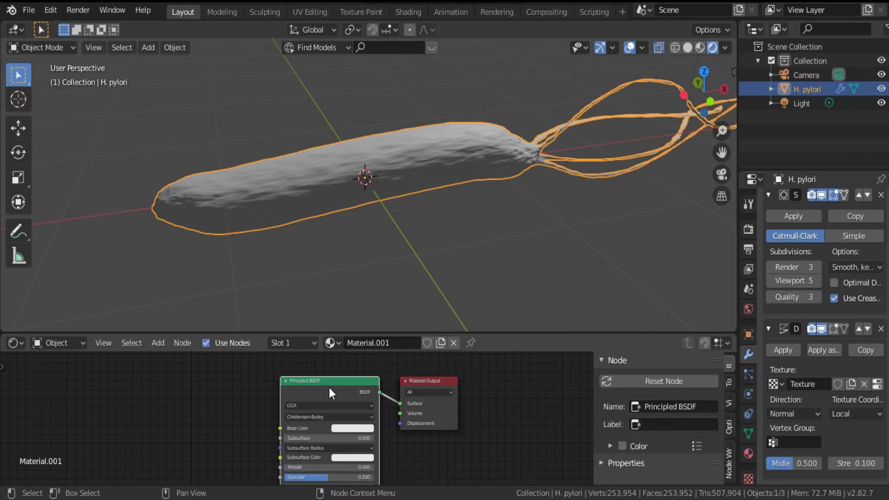
Step: Delete the Principled BSDF node and add a Fresnel input node
key("Delete")
left_click(157, 343)
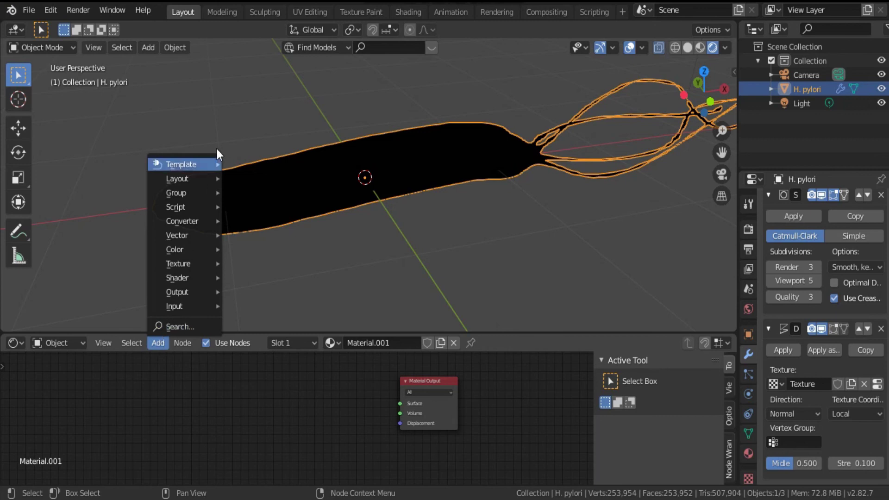
mouse_move(200, 304)
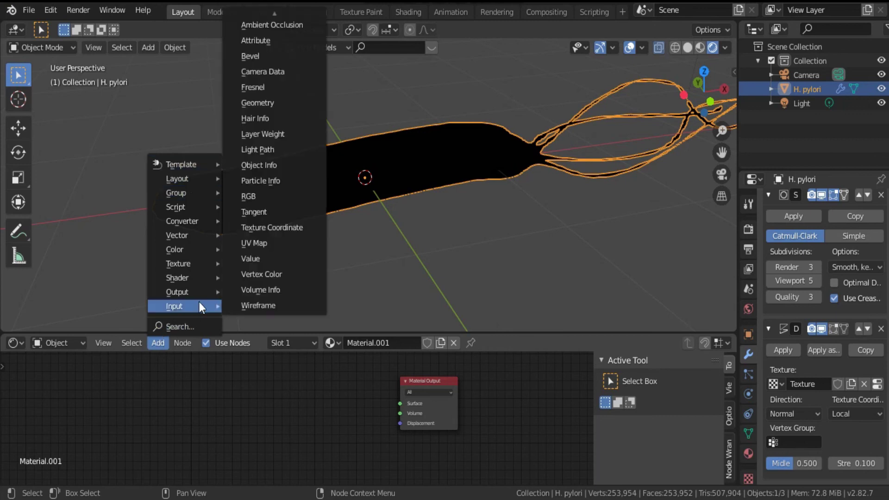
left_click(262, 88)
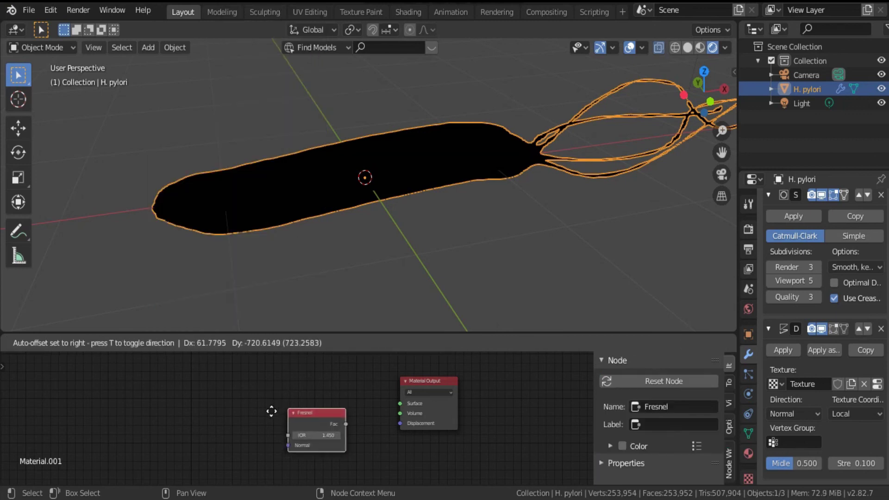
Step: Add an Emission shader linked to Surface, with Fresnel Fac driving its Strength
left_click(160, 344)
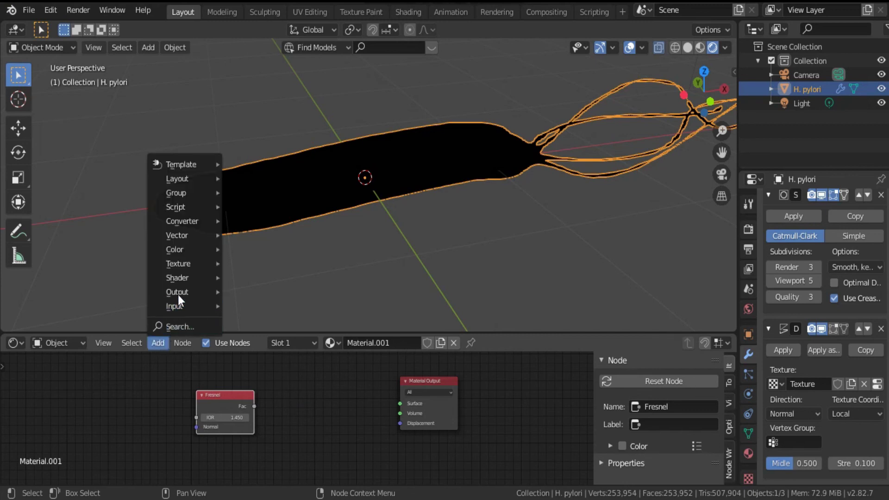
mouse_move(182, 293)
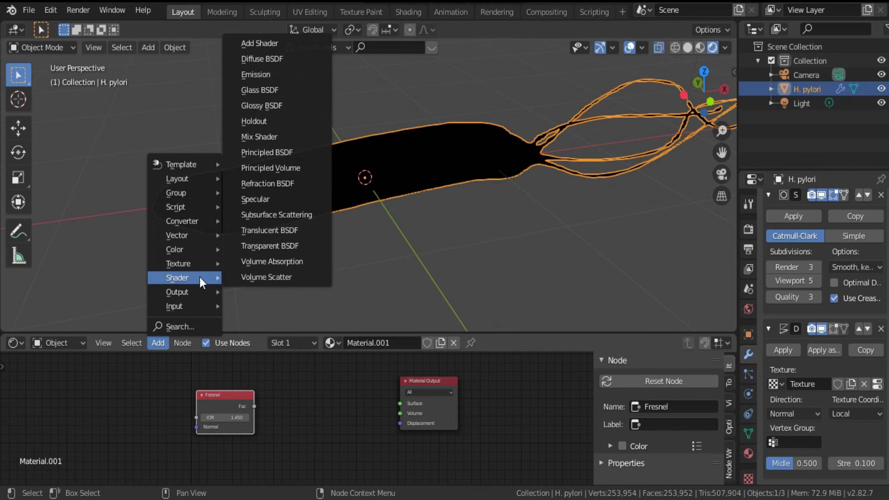
left_click(256, 75)
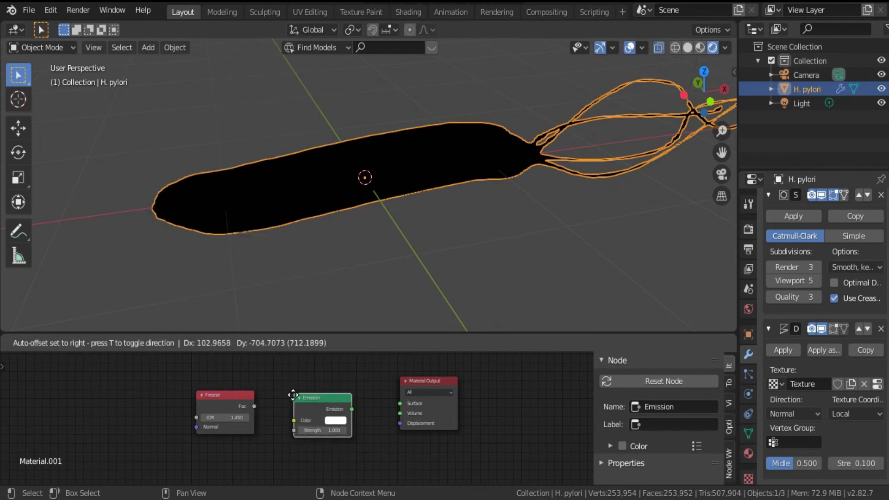
left_click(343, 431)
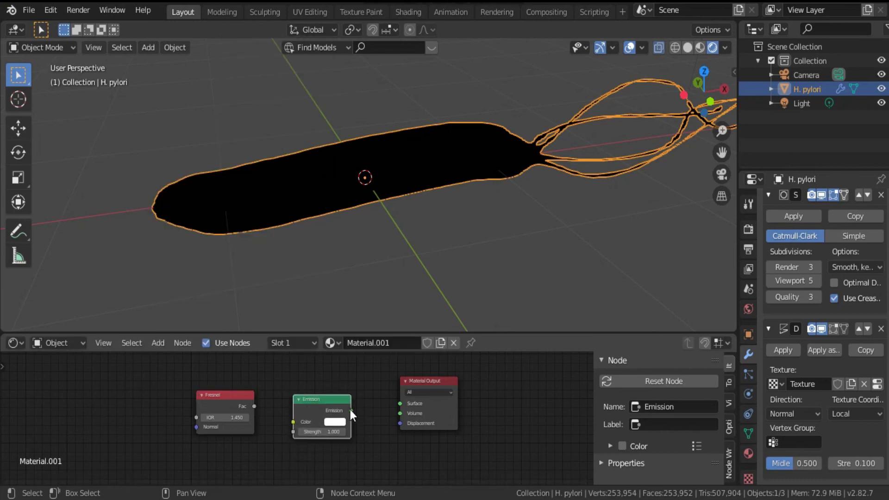
left_click_drag(351, 409, 400, 403)
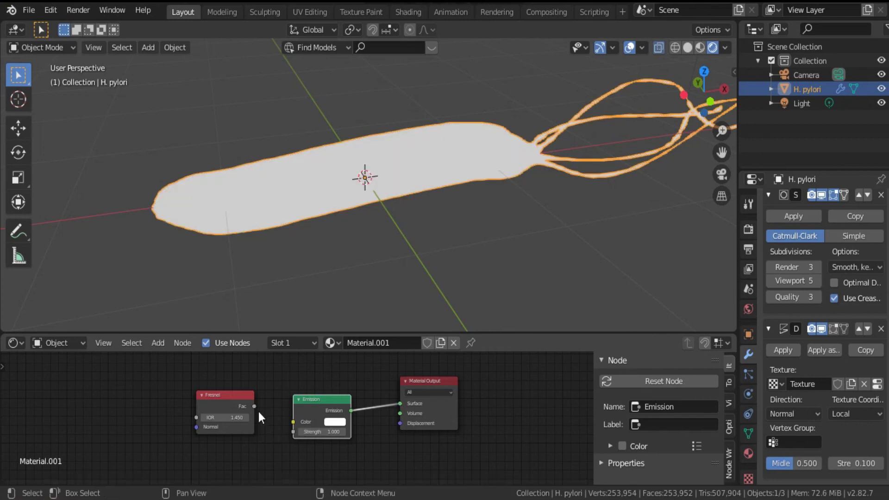
left_click_drag(254, 406, 291, 433)
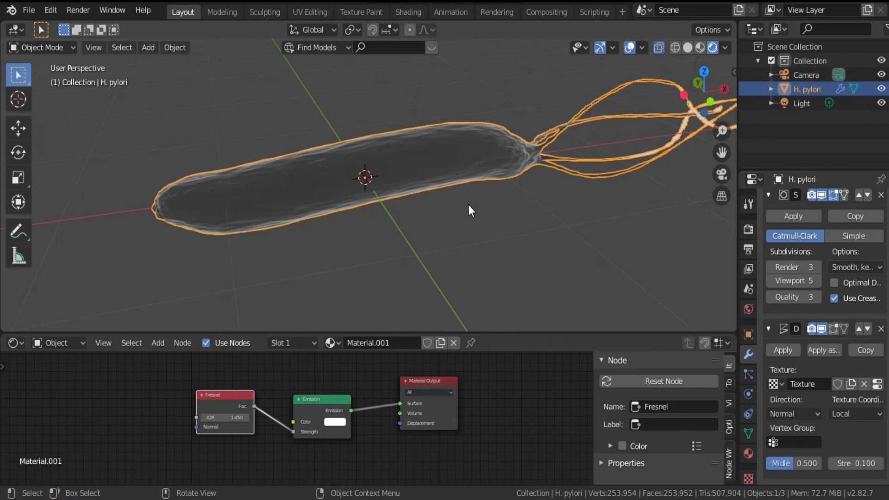
Step: Set the Emission colour to yellow (H 0.166, S 0.524), then shrink the Shader Editor to view the glow
left_click(335, 422)
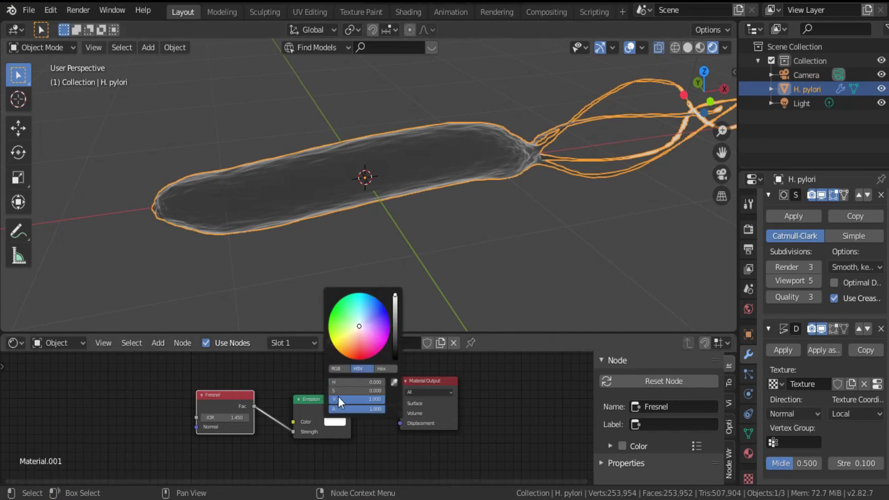
left_click_drag(348, 326, 344, 332)
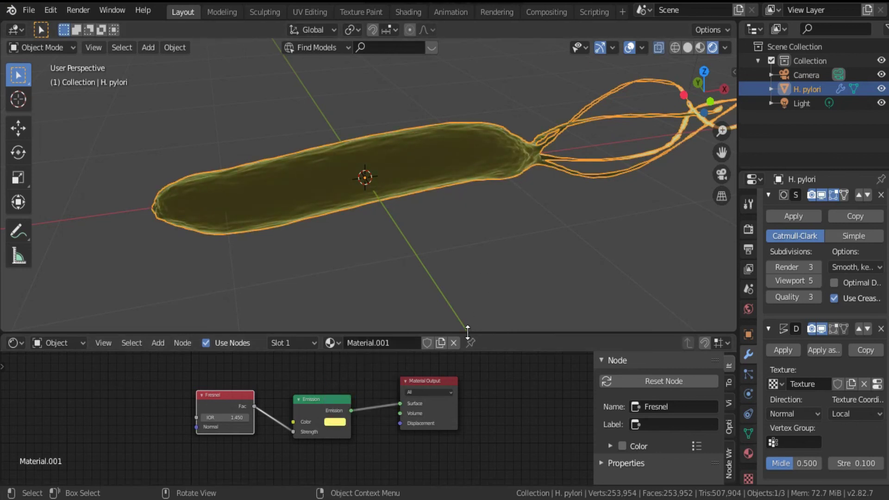
left_click_drag(467, 331, 500, 463)
mouse_move(423, 308)
middle_mouse_down()
mouse_move(504, 313)
mouse_move(509, 301)
mouse_move(431, 311)
mouse_move(406, 303)
mouse_move(395, 274)
mouse_move(412, 305)
middle_mouse_up()
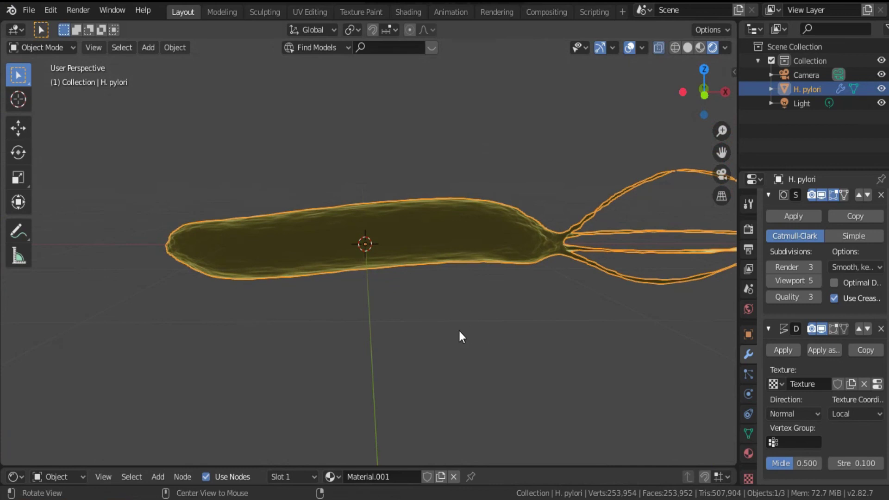
middle_click_drag(459, 331, 518, 337)
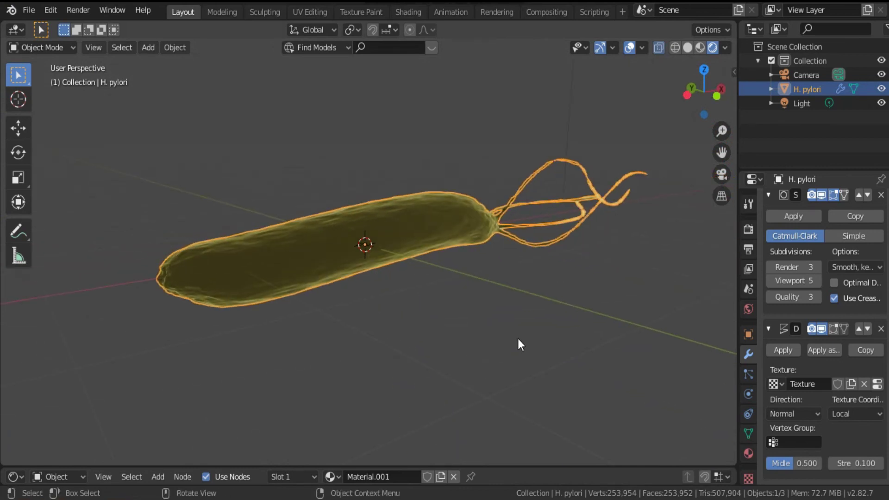